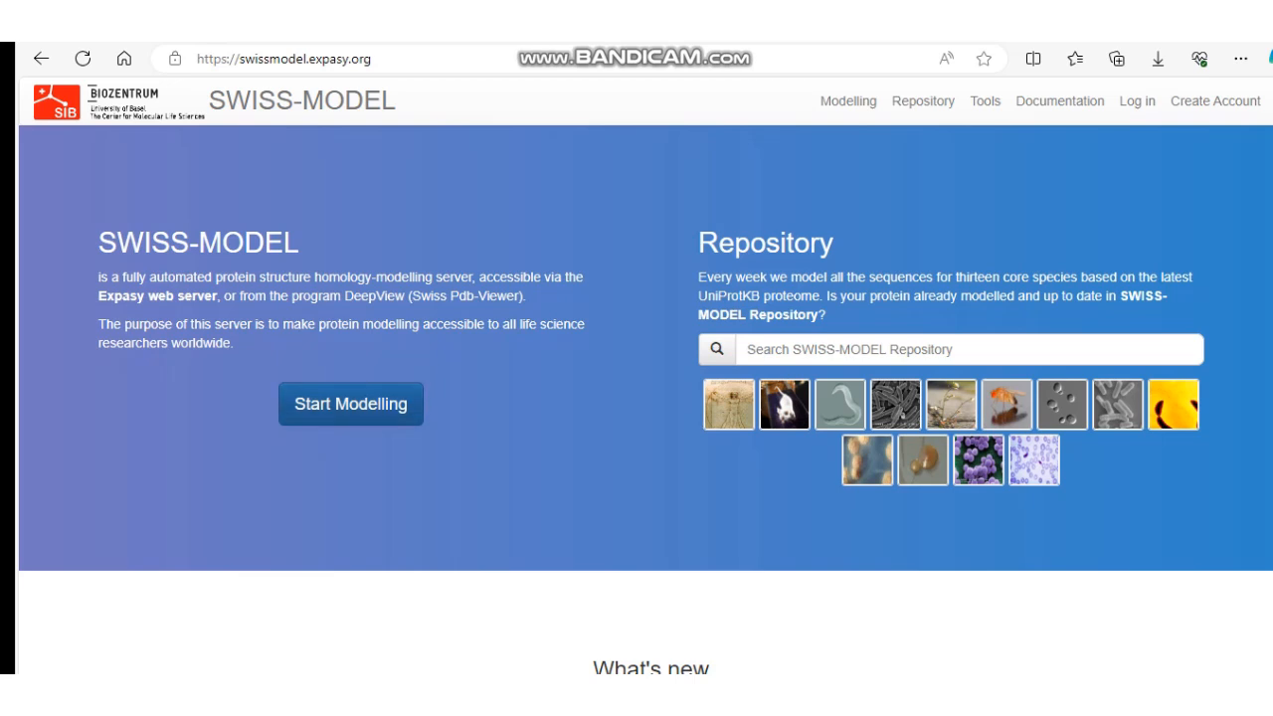
- Start a new modelling project, switch to the Word document and copy the E. cloacae FadA amino acid sequence
left_click(350, 403)
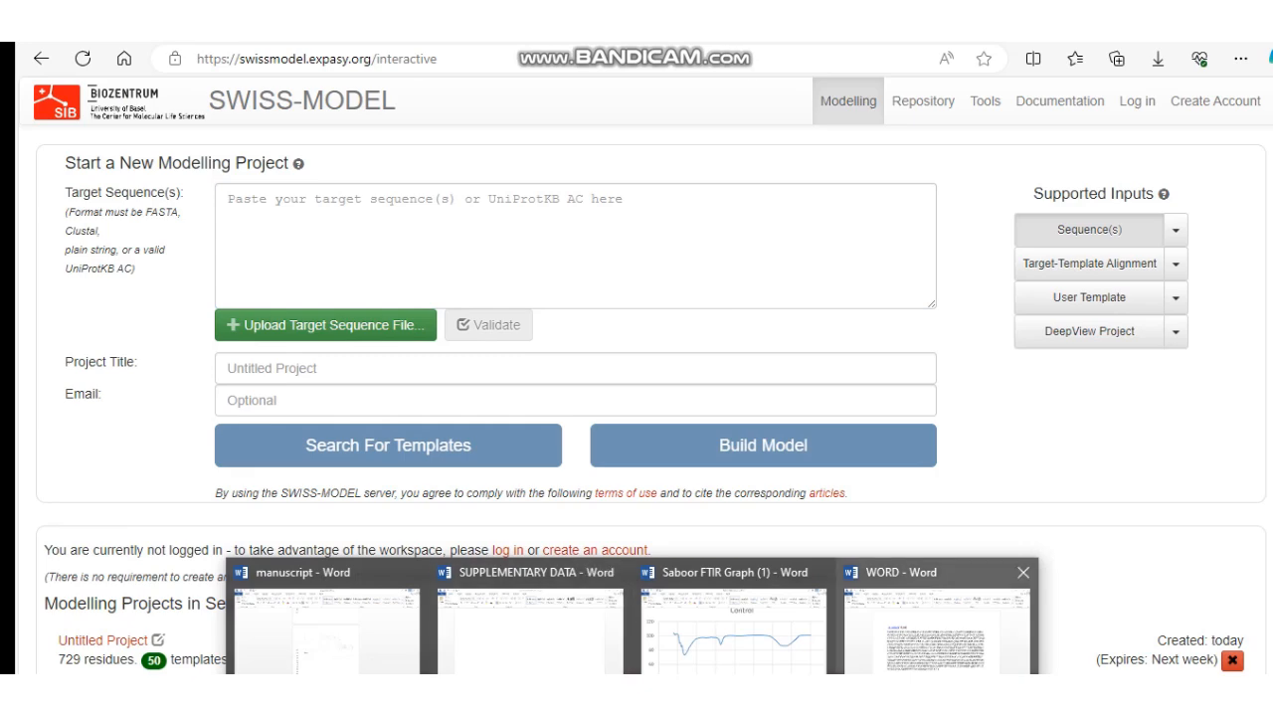
left_click(915, 617)
triple_click(647, 437)
left_click(311, 311)
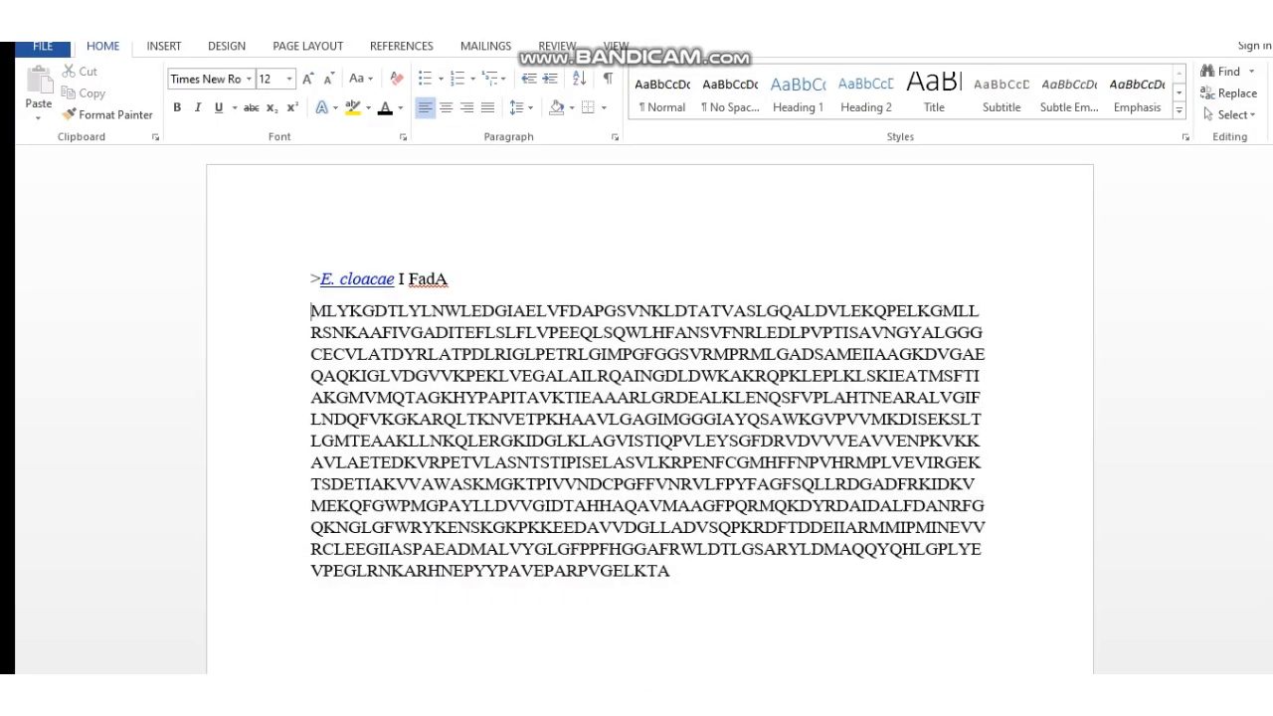
left_click_drag(312, 310, 678, 582)
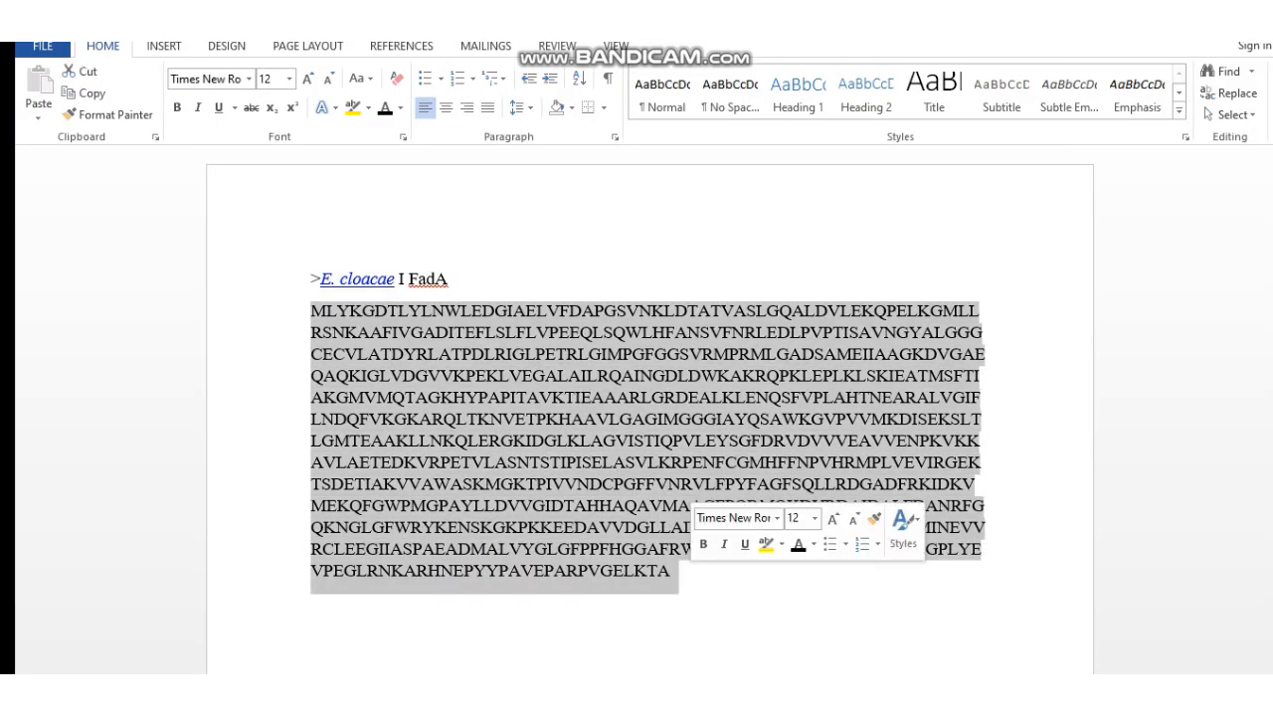
right_click(508, 453)
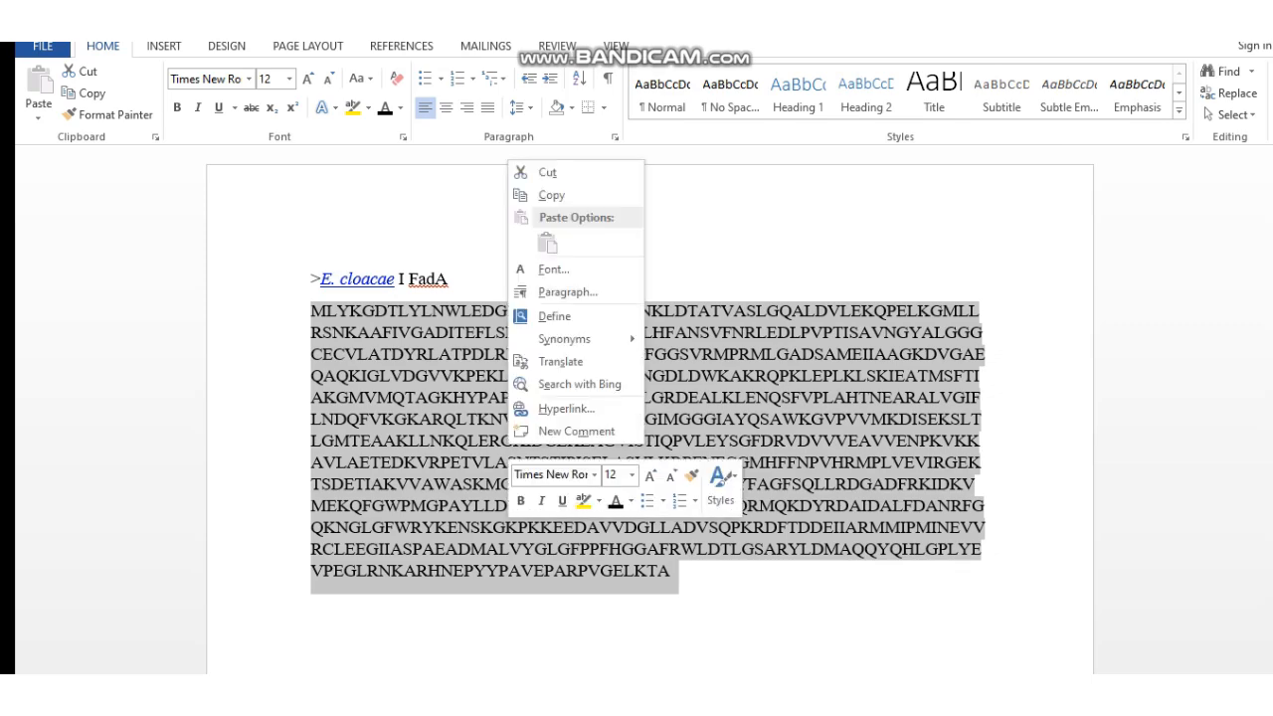
left_click(551, 195)
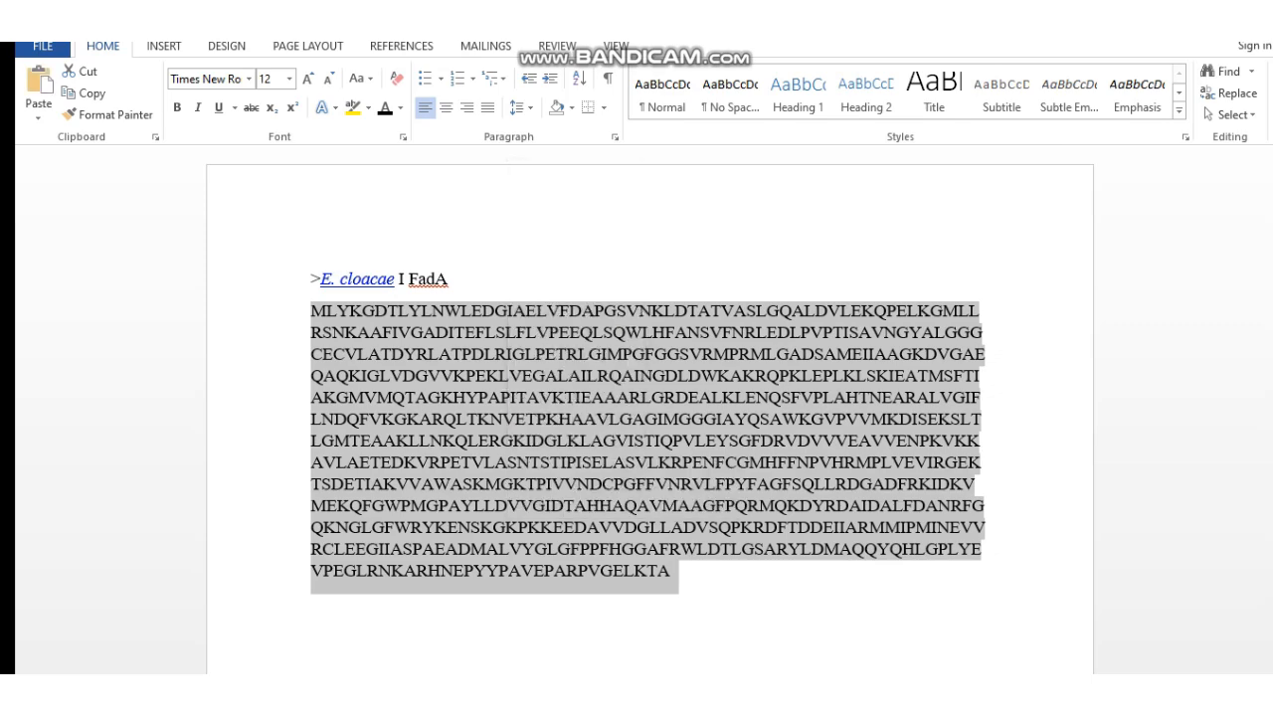
- Return to the browser and paste the copied FadA sequence as the target sequence of the new modelling project
key("alt+Tab")
left_click(575, 245)
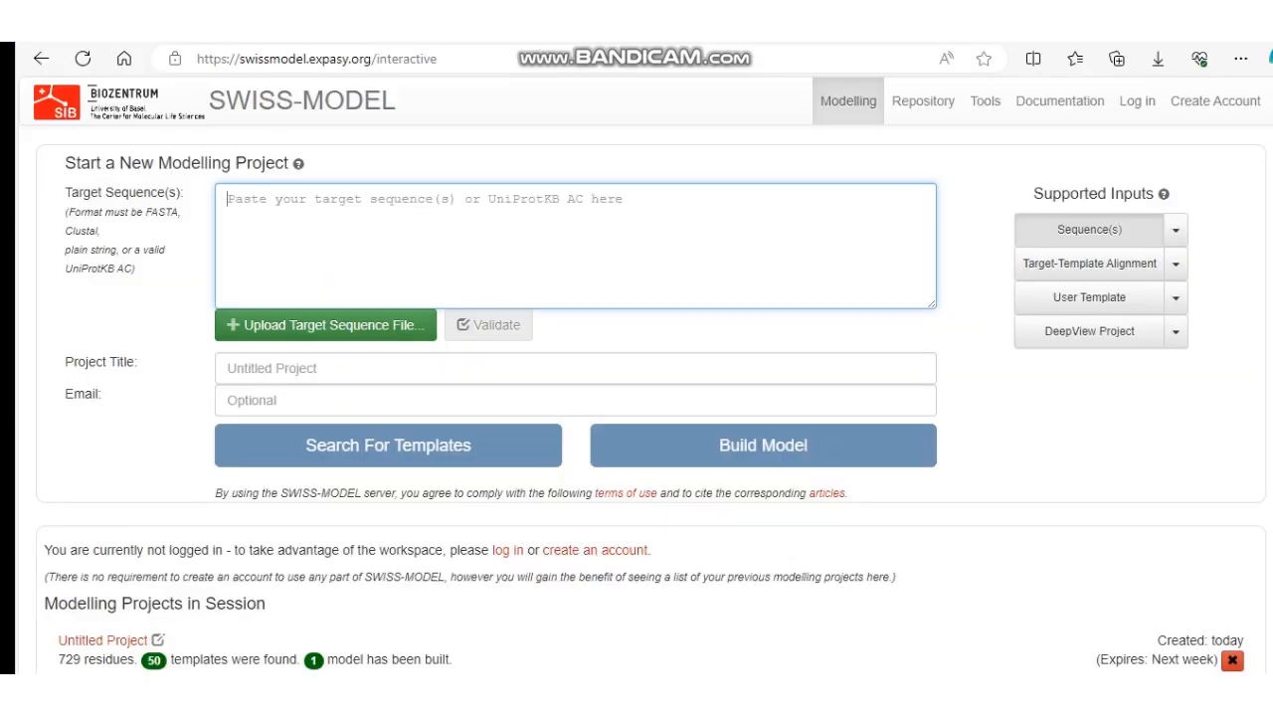
right_click(239, 215)
left_click(296, 362)
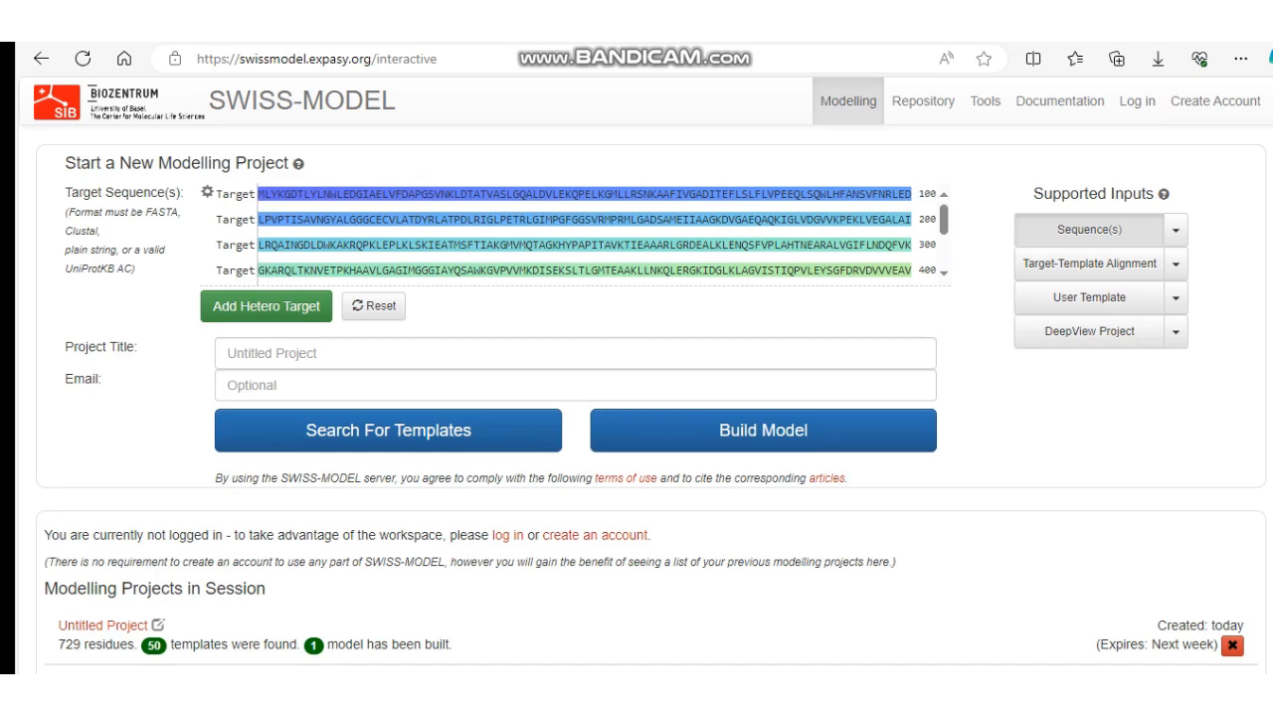
- Set the project title to PROTIEN3
left_click(298, 353)
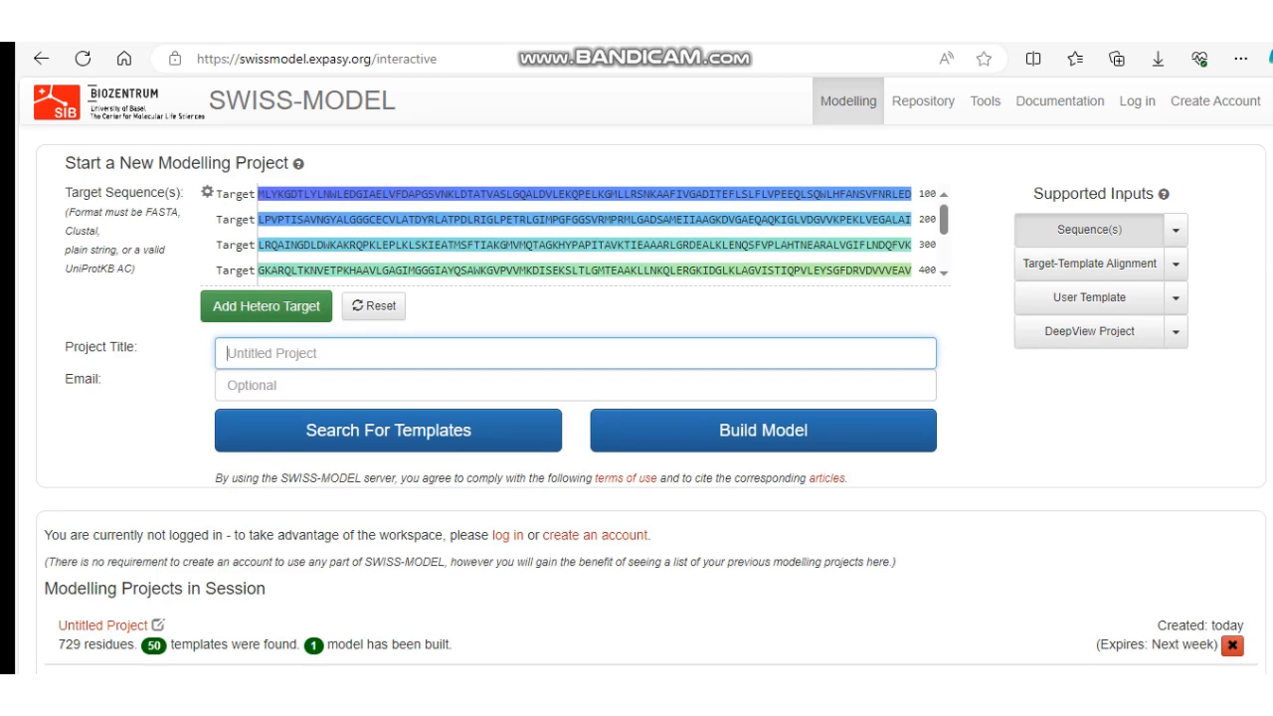
type("PR")
type("OETIN ")
type("3")
key("Left")
key("BackSpace")
key("BackSpace")
key("BackSpace")
key("BackSpace")
key("BackSpace")
type("TEIN")
key("BackSpace")
key("BackSpace")
key("BackSpace")
type("IEN")
- Load the Multiple Target Example for sequence input and continue past its instructions
left_click(1175, 230)
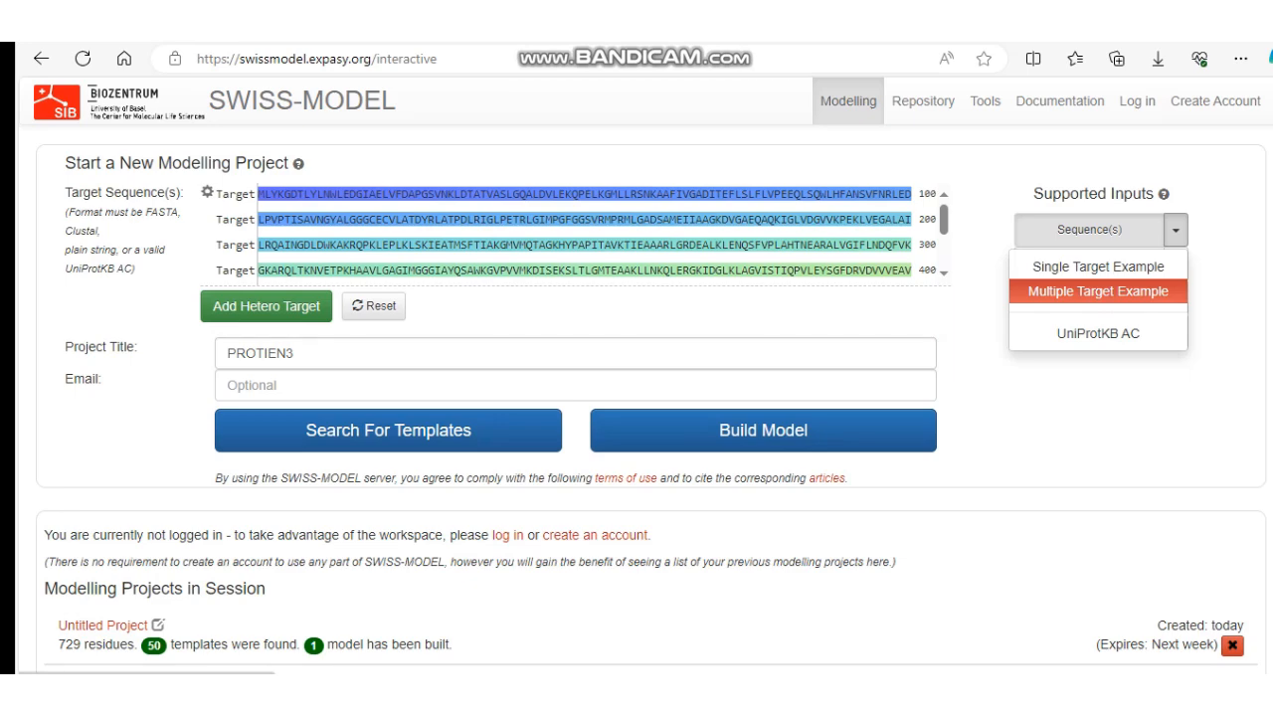
left_click(1098, 290)
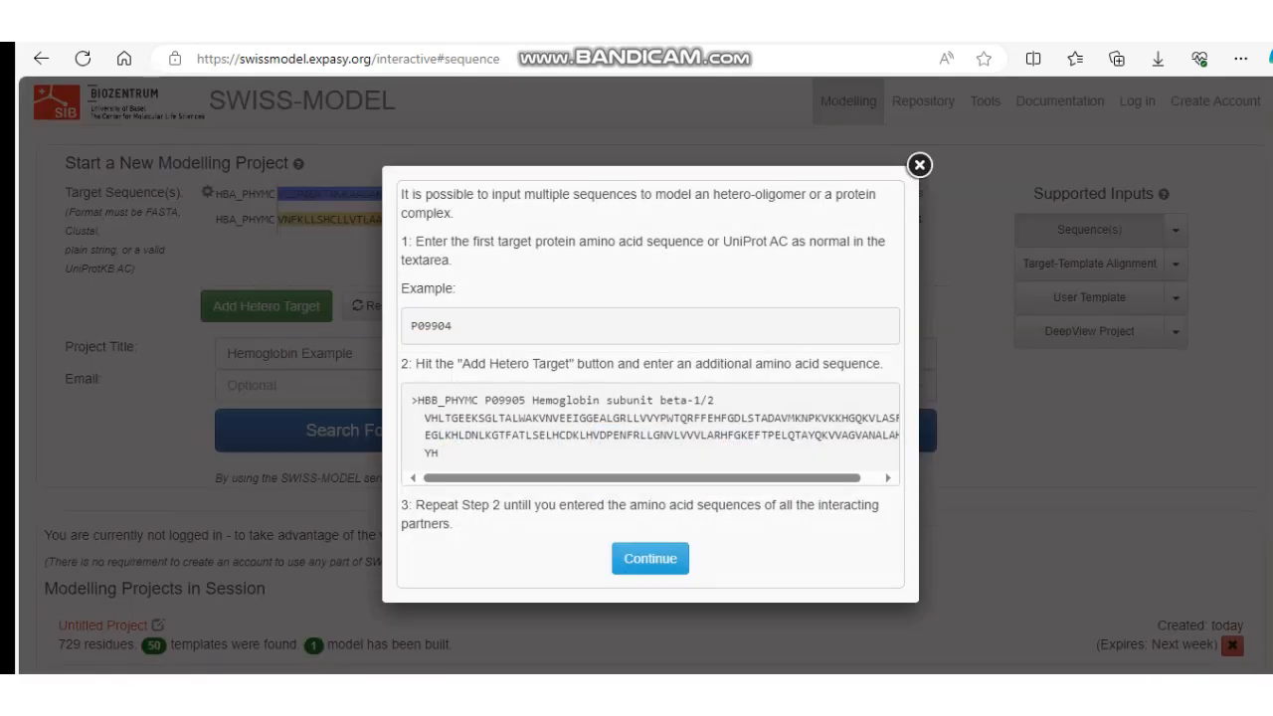
left_click(650, 558)
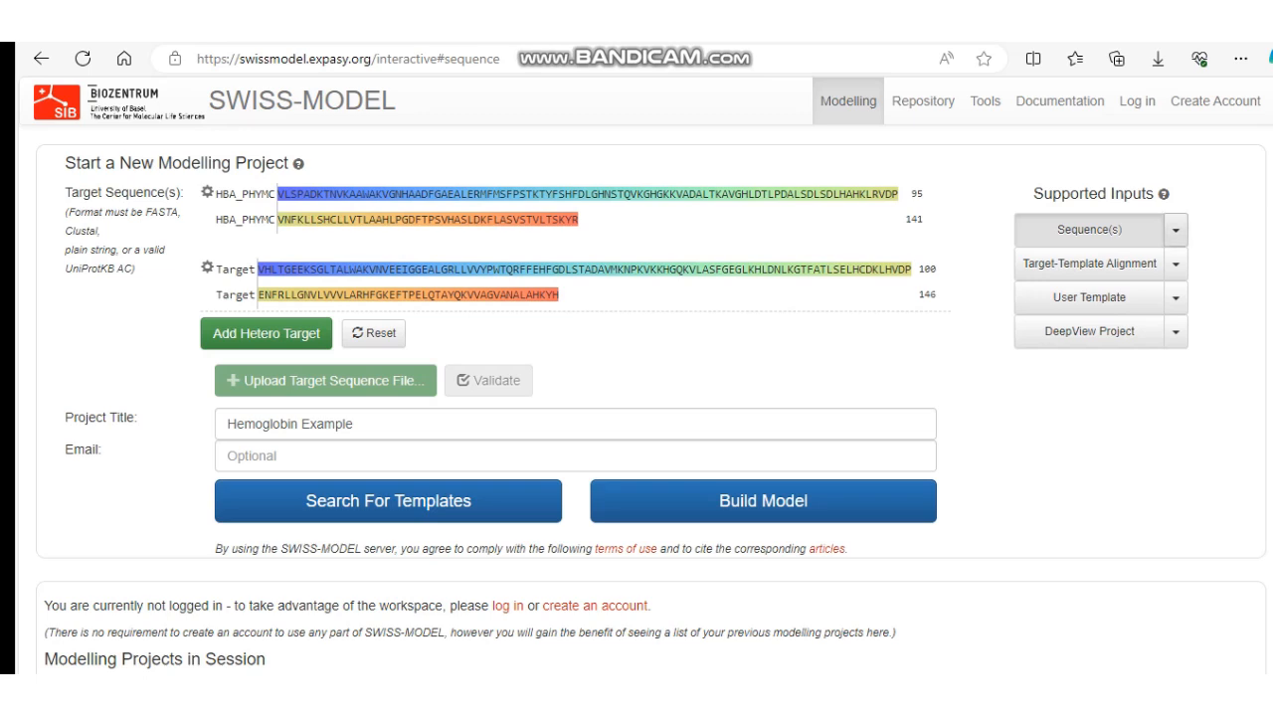
- Load the Single Target Example for sequence input and search for templates matching it
left_click(1175, 230)
left_click(1098, 267)
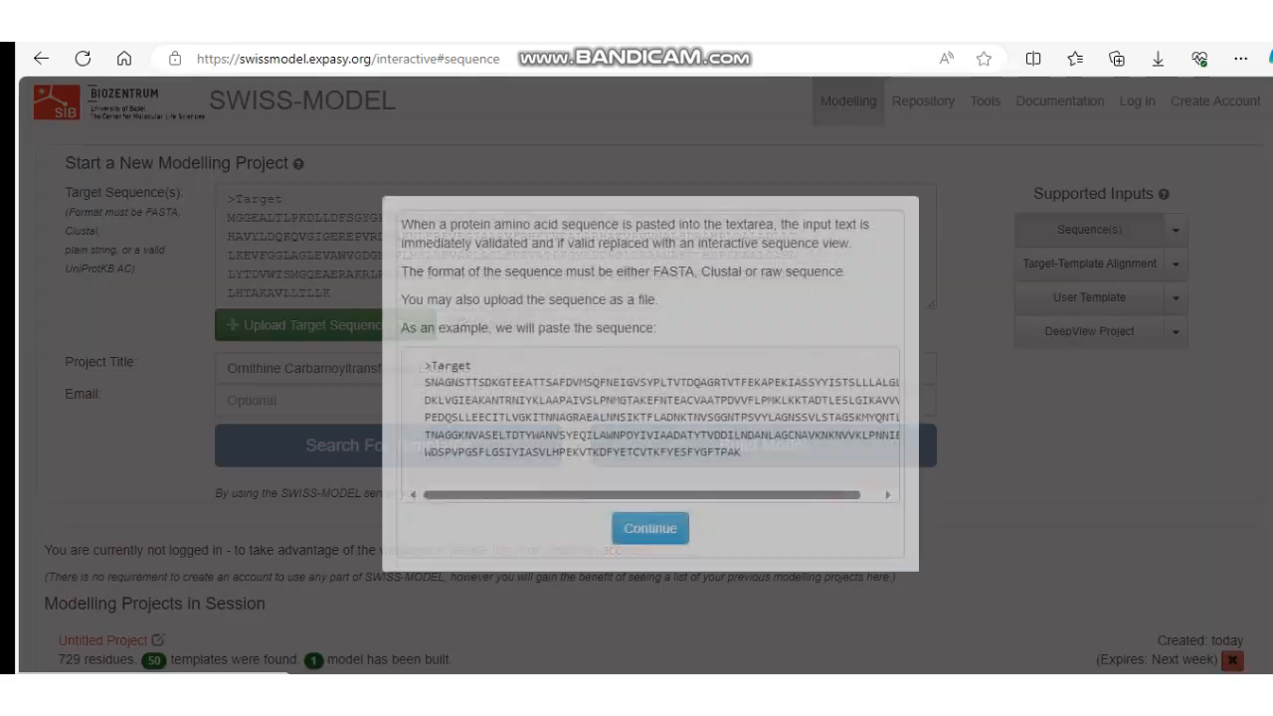
left_click(651, 529)
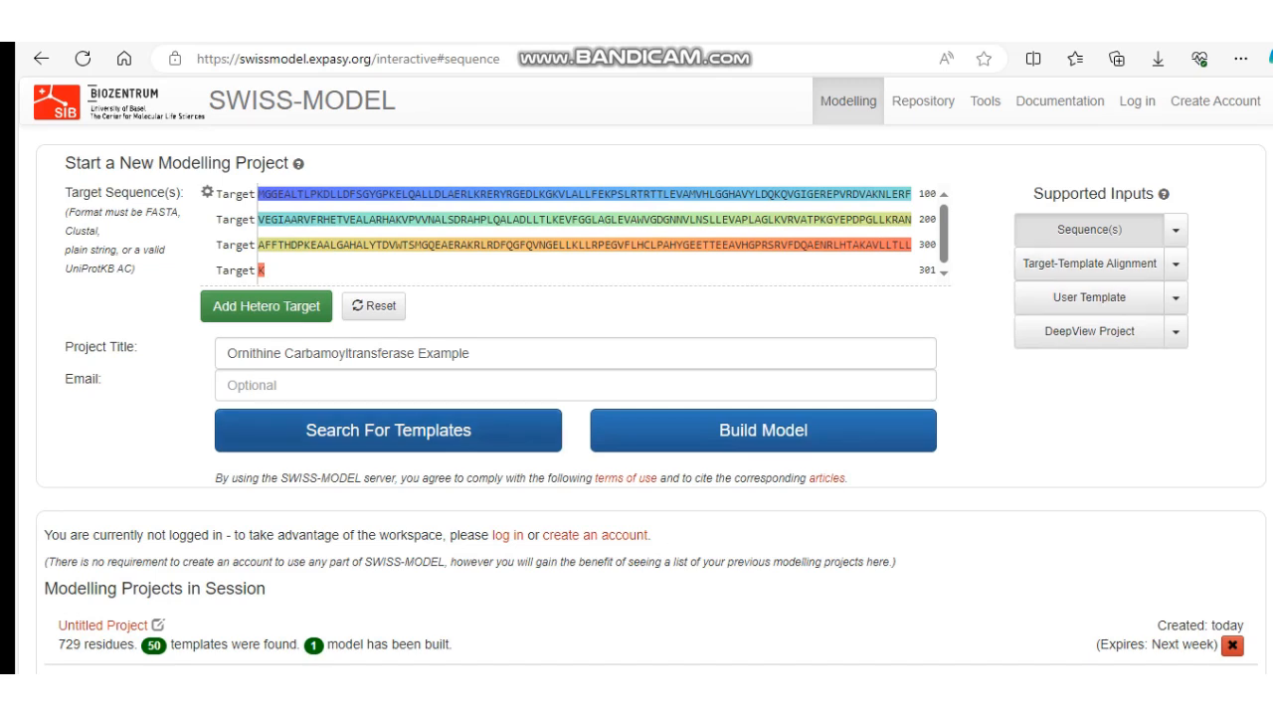
left_click(387, 430)
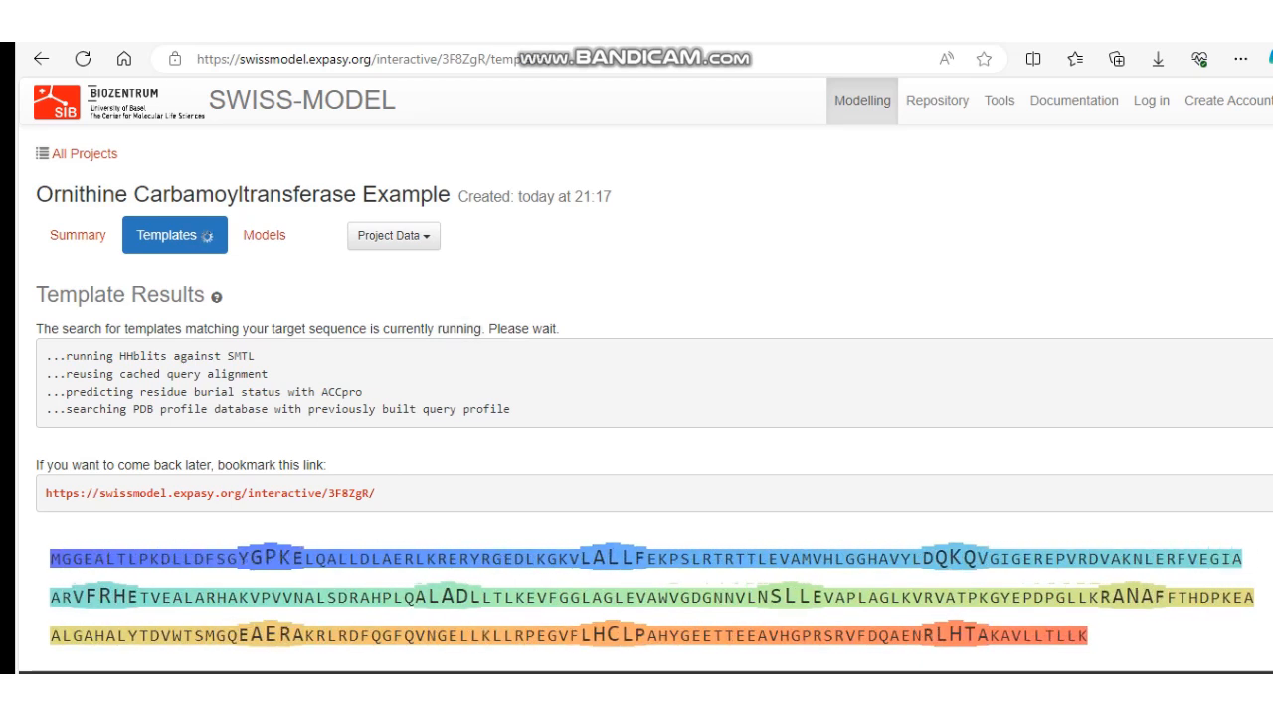
- Switch to the already computed Untitled Project and review its list of template results
mouse_move(1030, 30)
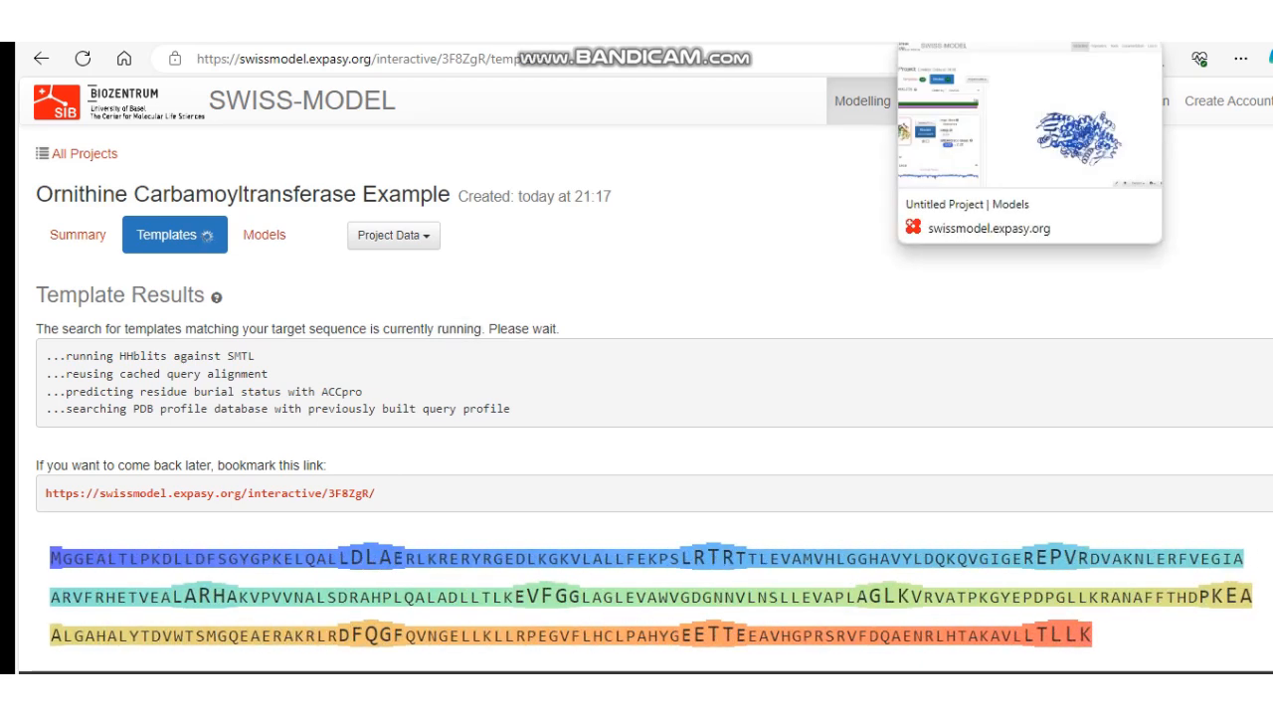
left_click(1029, 30)
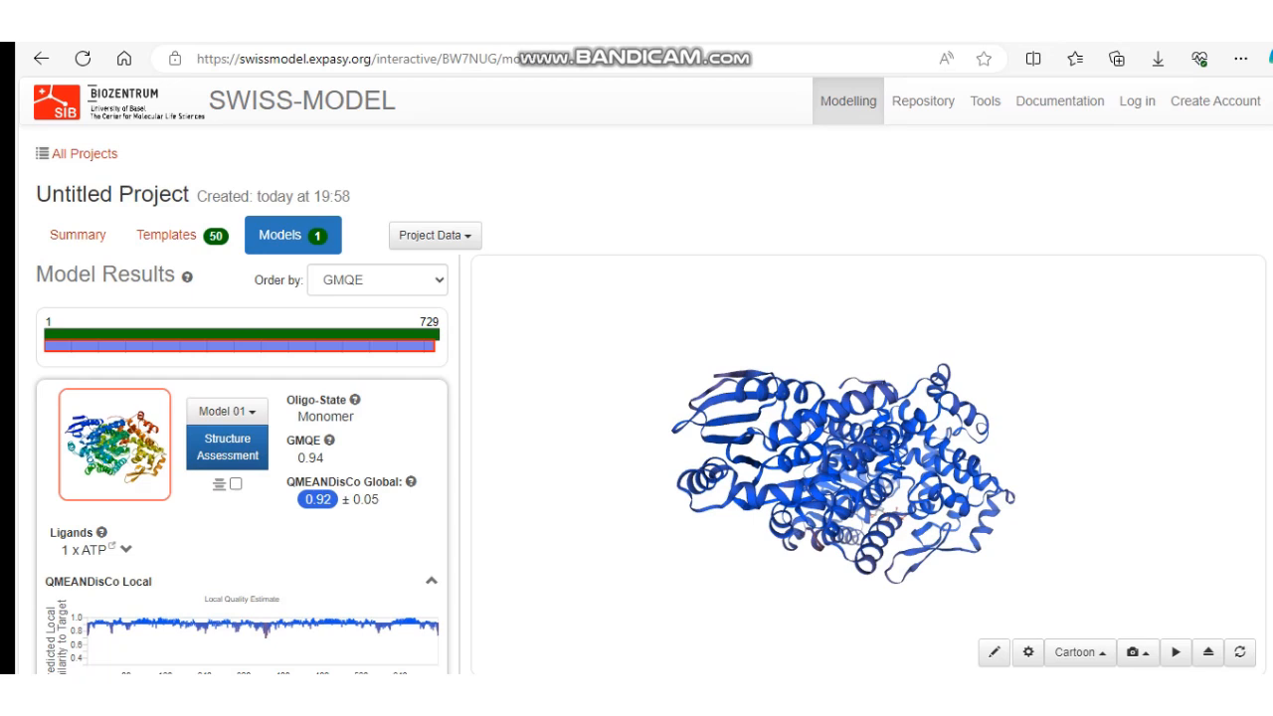
left_click(169, 234)
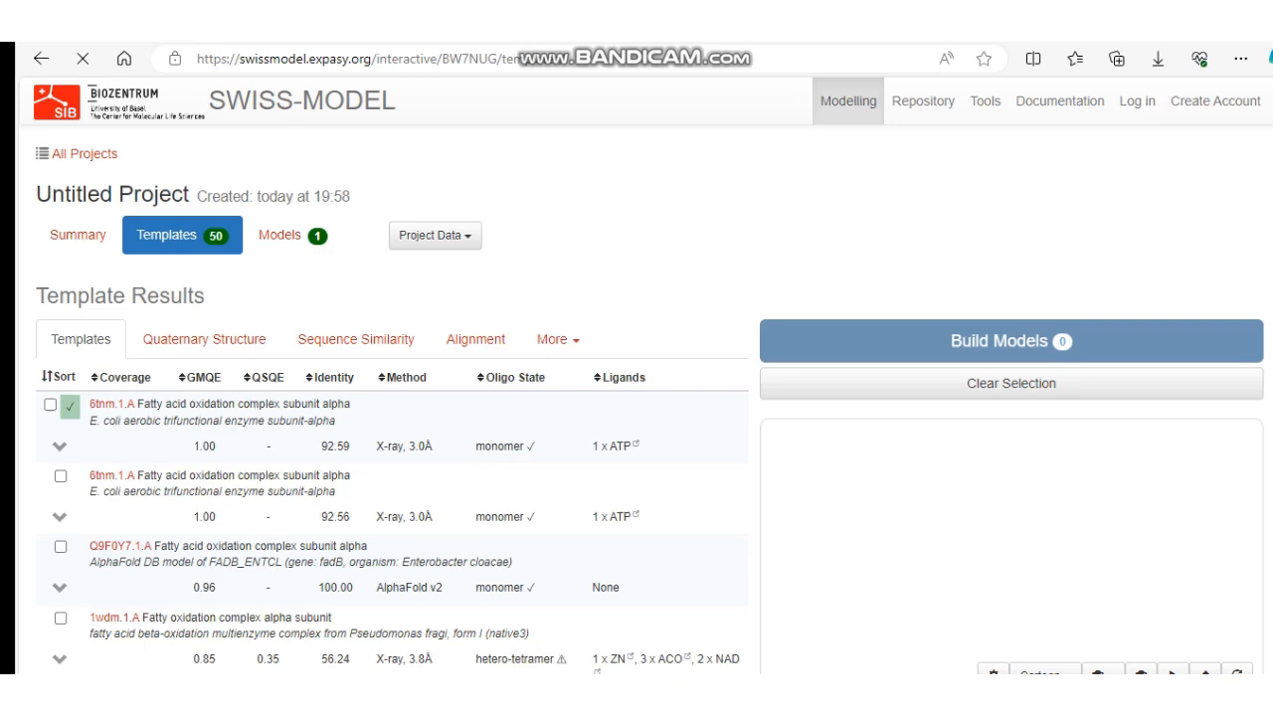
scroll(387, 398, "down", 5)
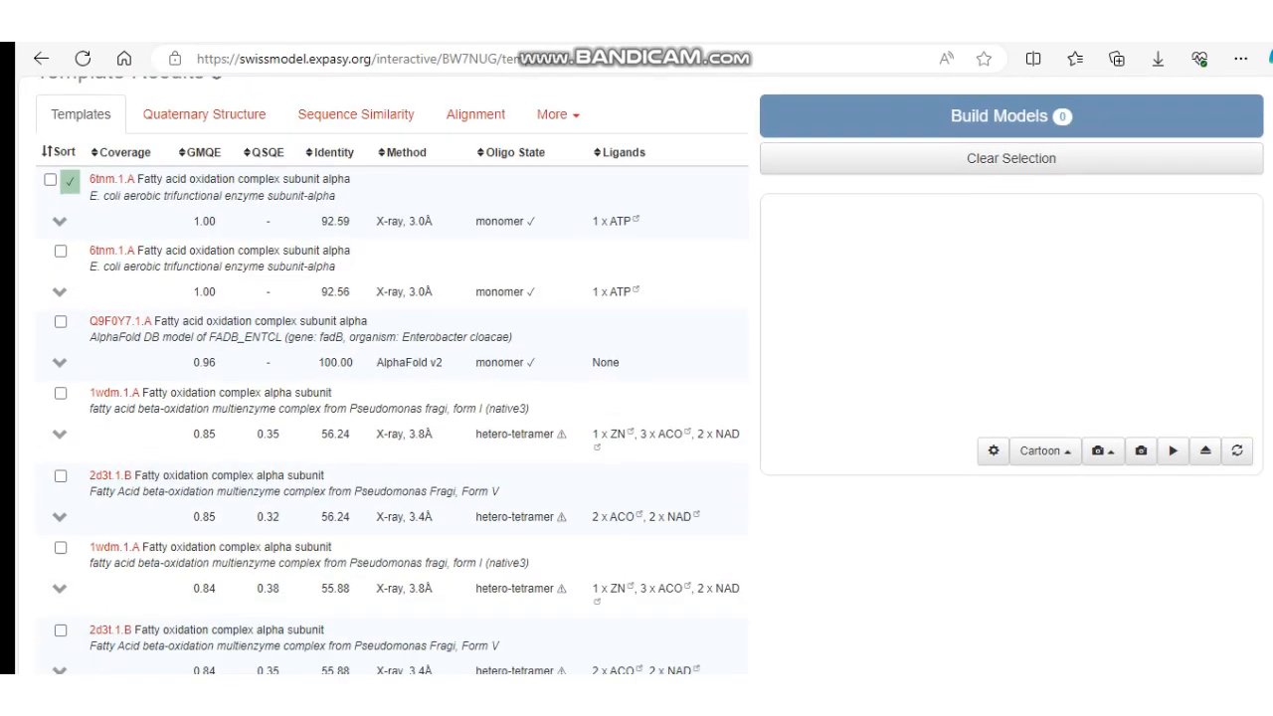
scroll(388, 398, "down", 3)
scroll(387, 398, "up", 15)
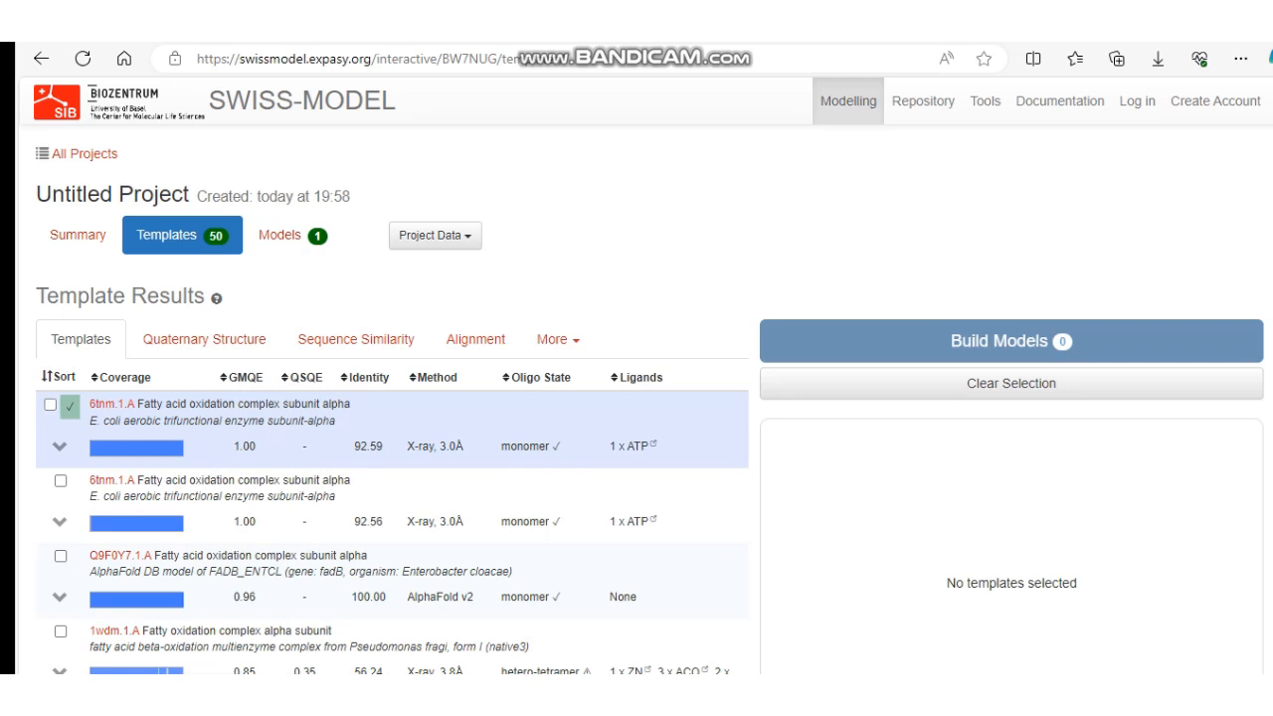
- Select the first 6tnm.1.A template, request a model from it and look over the model results
left_click(50, 405)
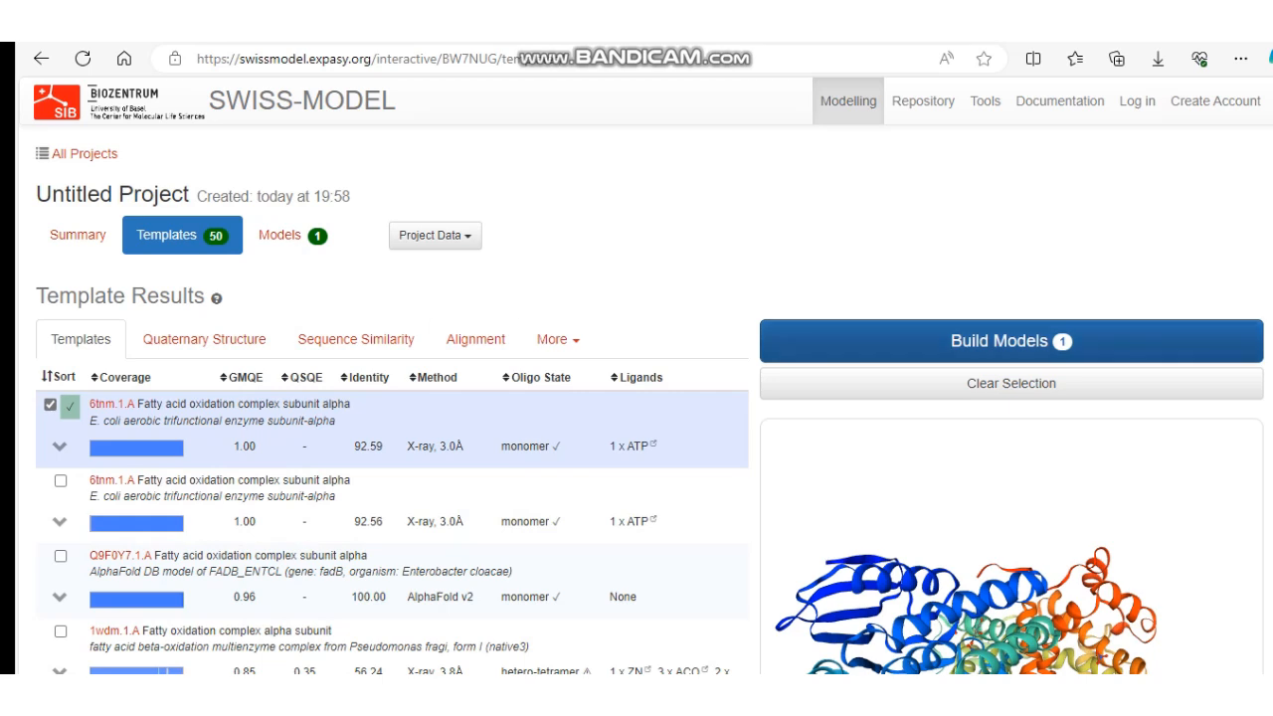
left_click(1012, 341)
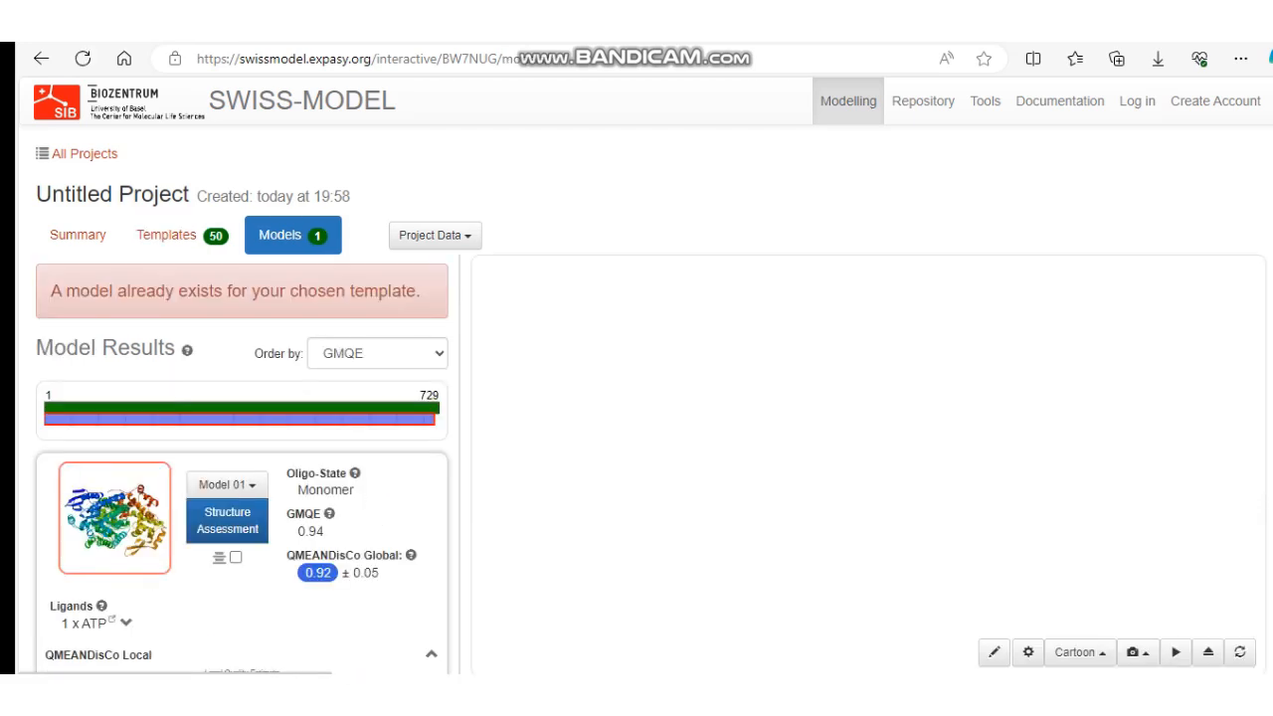
scroll(636, 398, "down", 1)
scroll(637, 398, "down", 1)
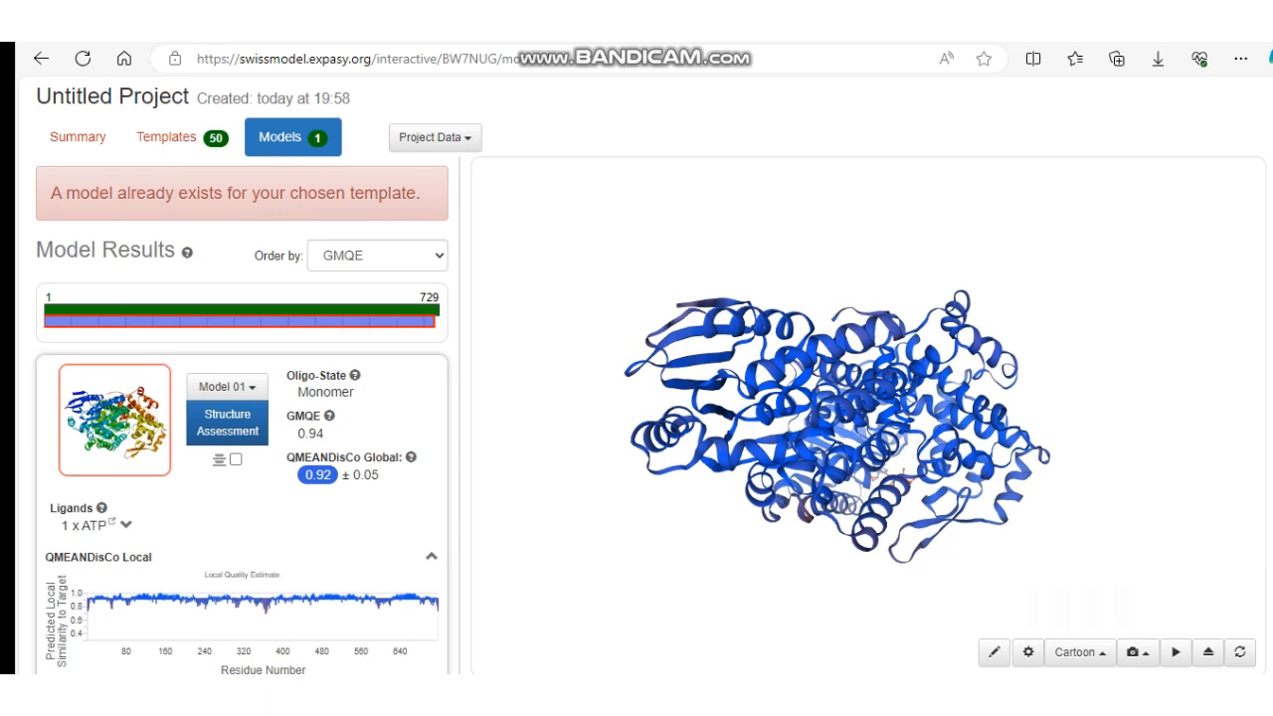
scroll(637, 397, "down", 1)
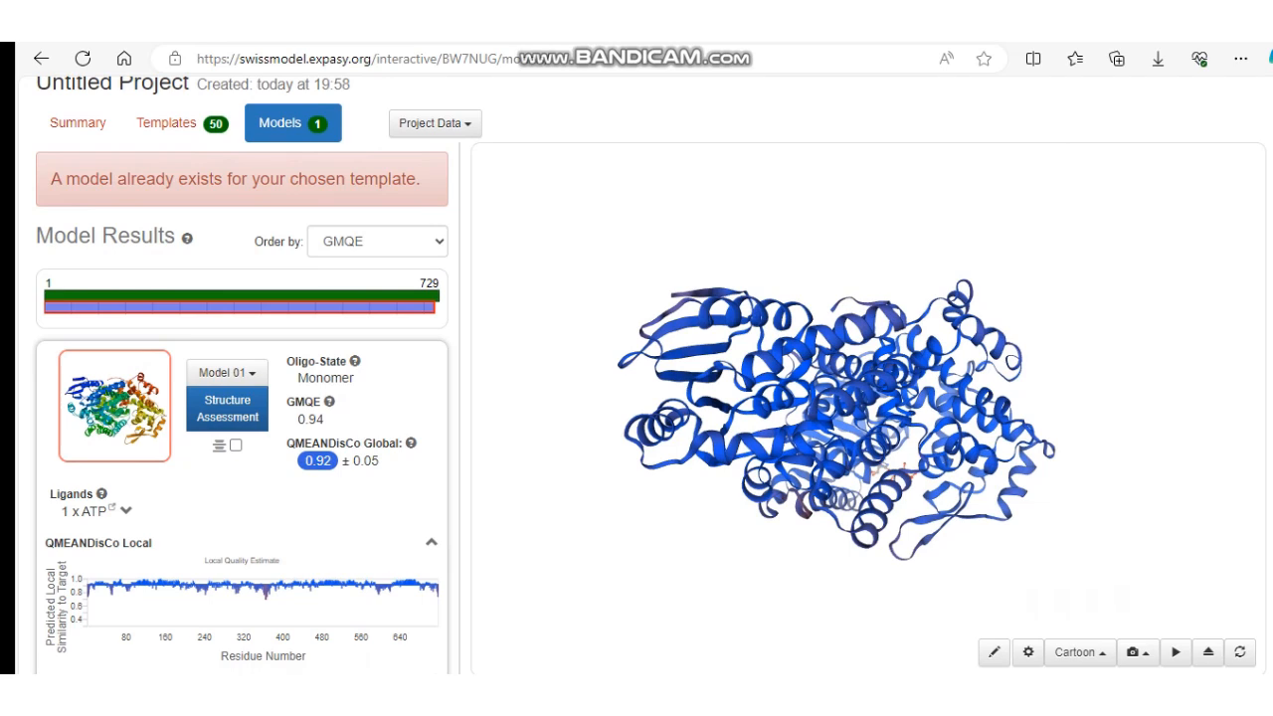
scroll(835, 418, "down", 3)
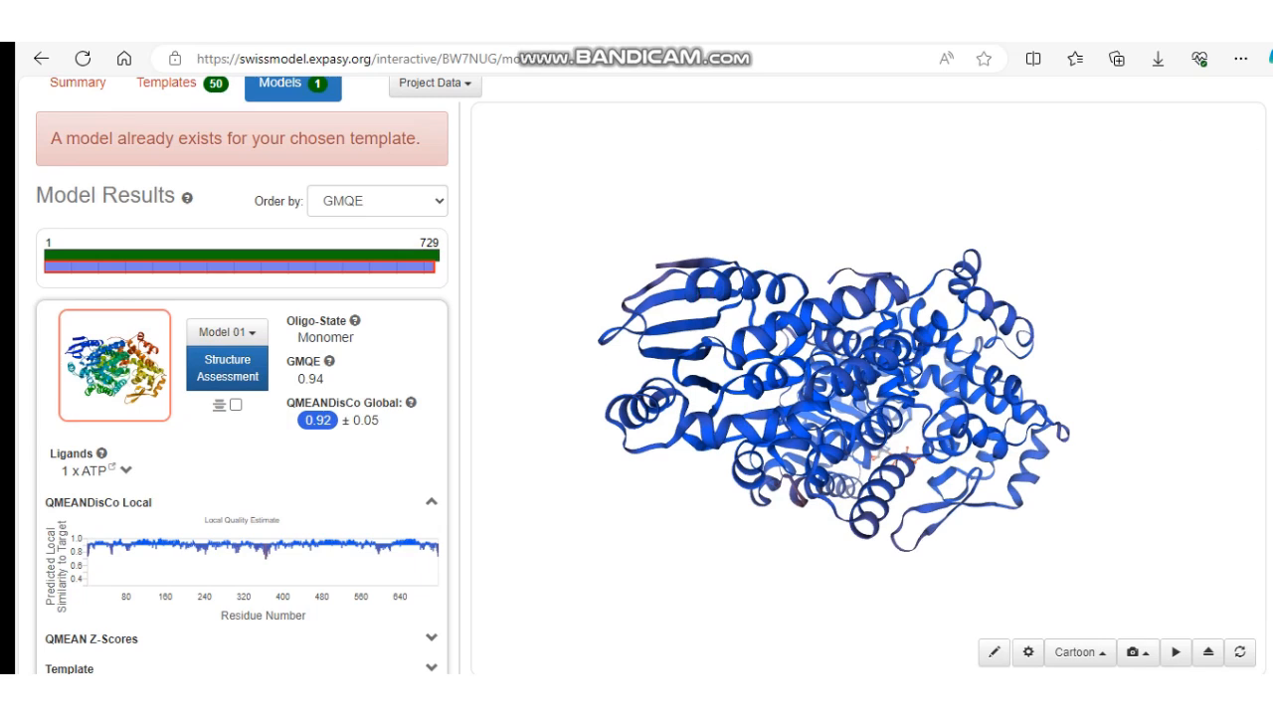
scroll(241, 398, "down", 1)
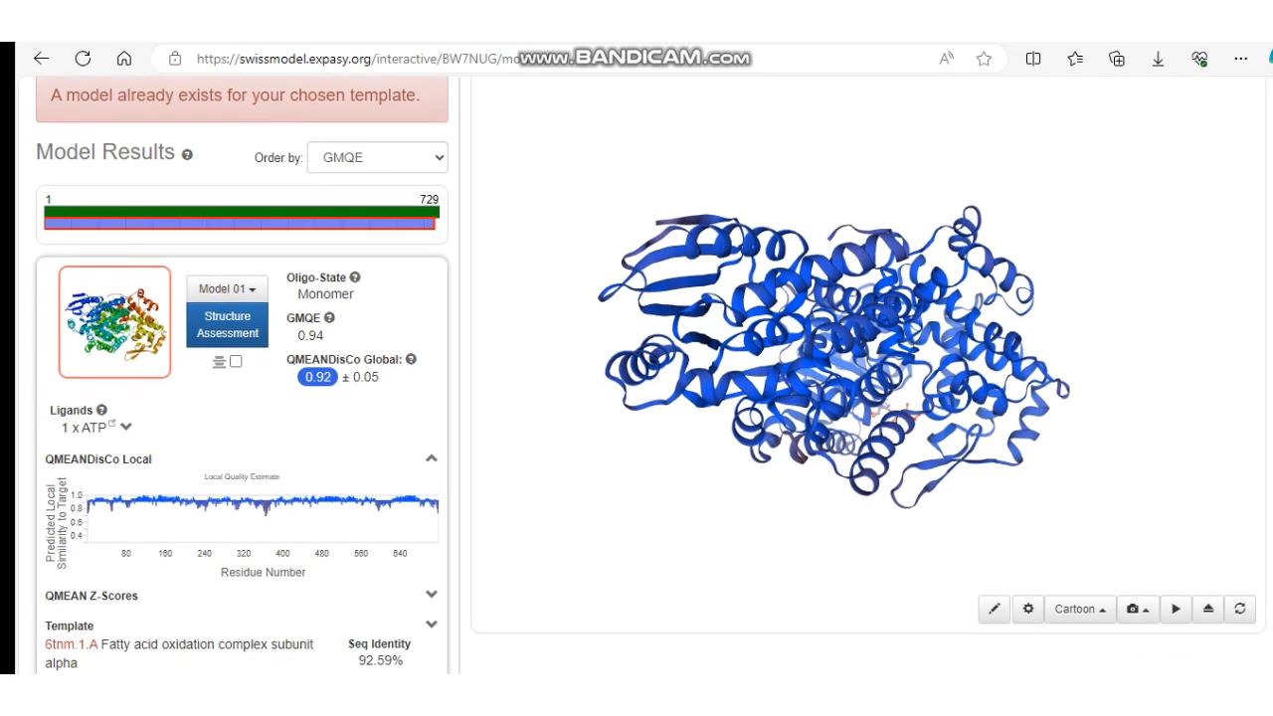
- View the protein structure in the Tube, Lines and Ball+Stick styles, then return it to Cartoon
left_click(1081, 642)
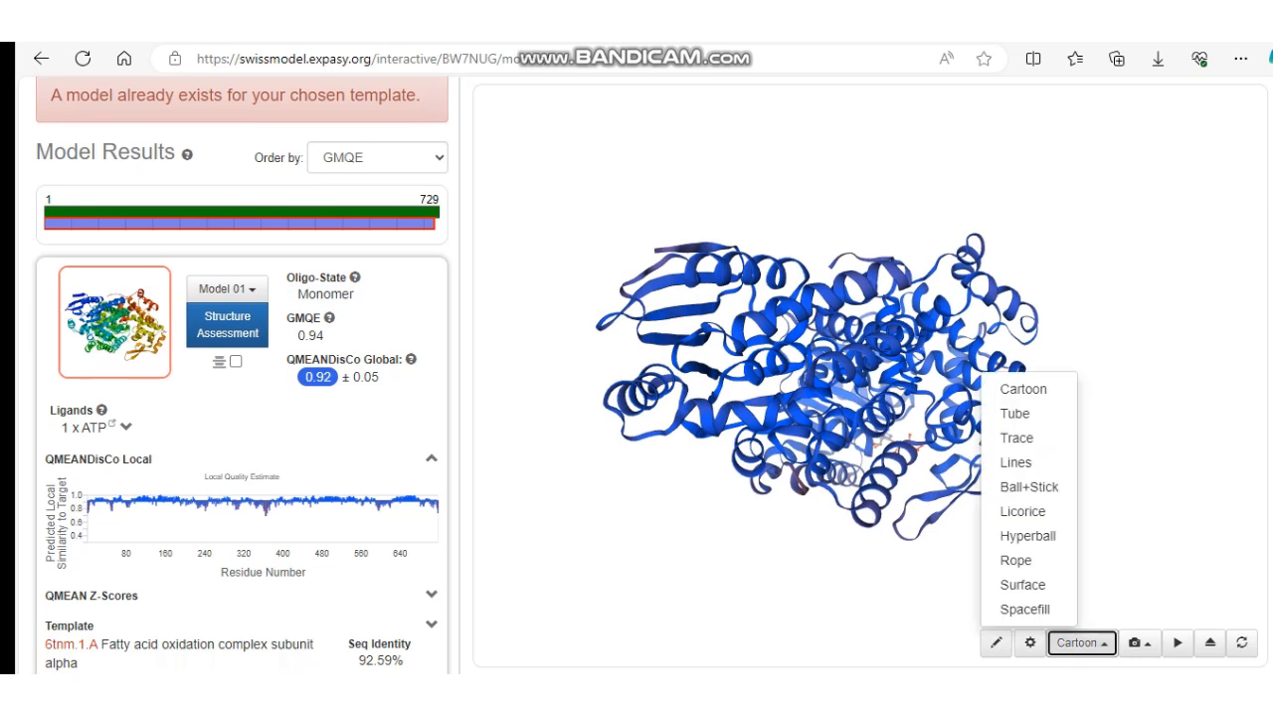
left_click(1015, 413)
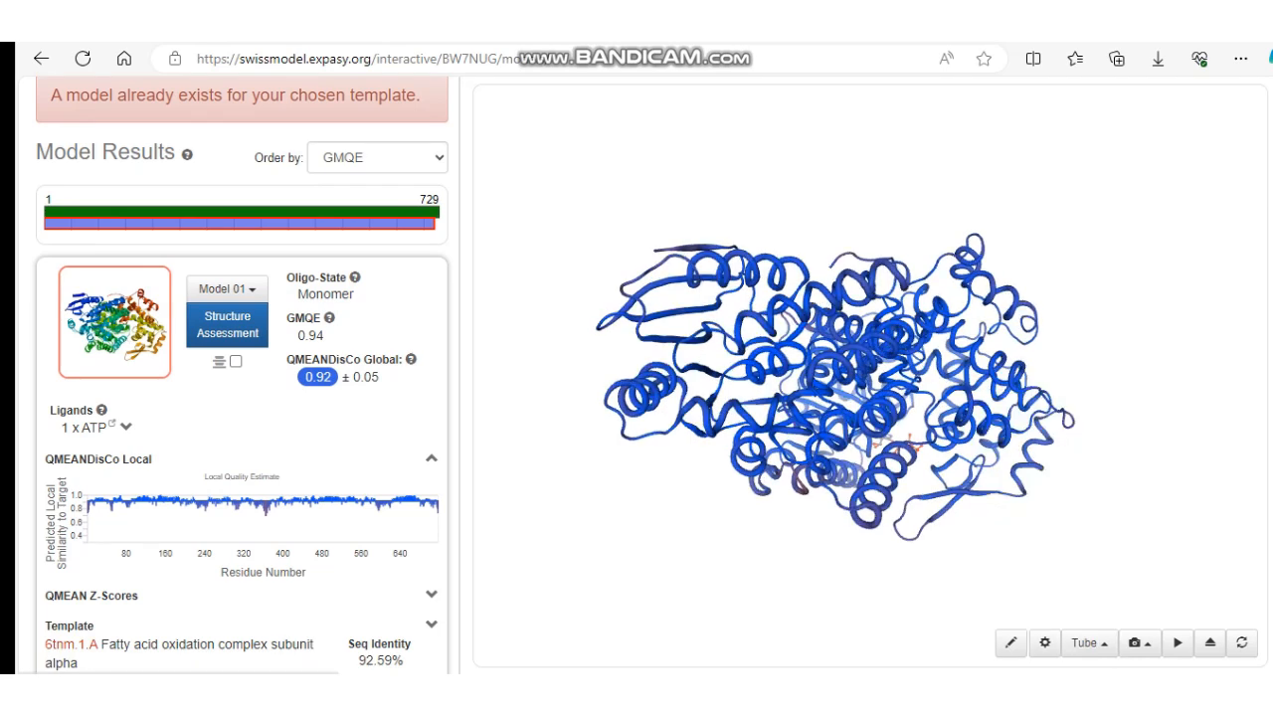
left_click(1089, 643)
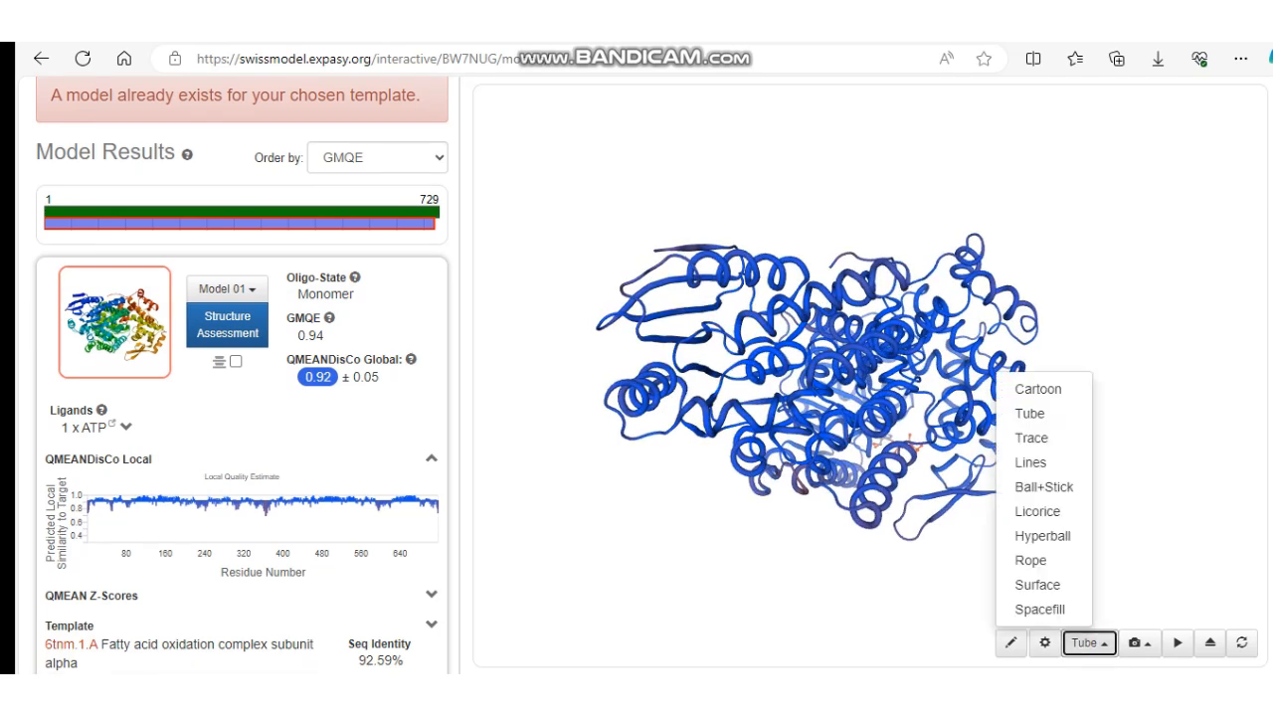
left_click(1030, 461)
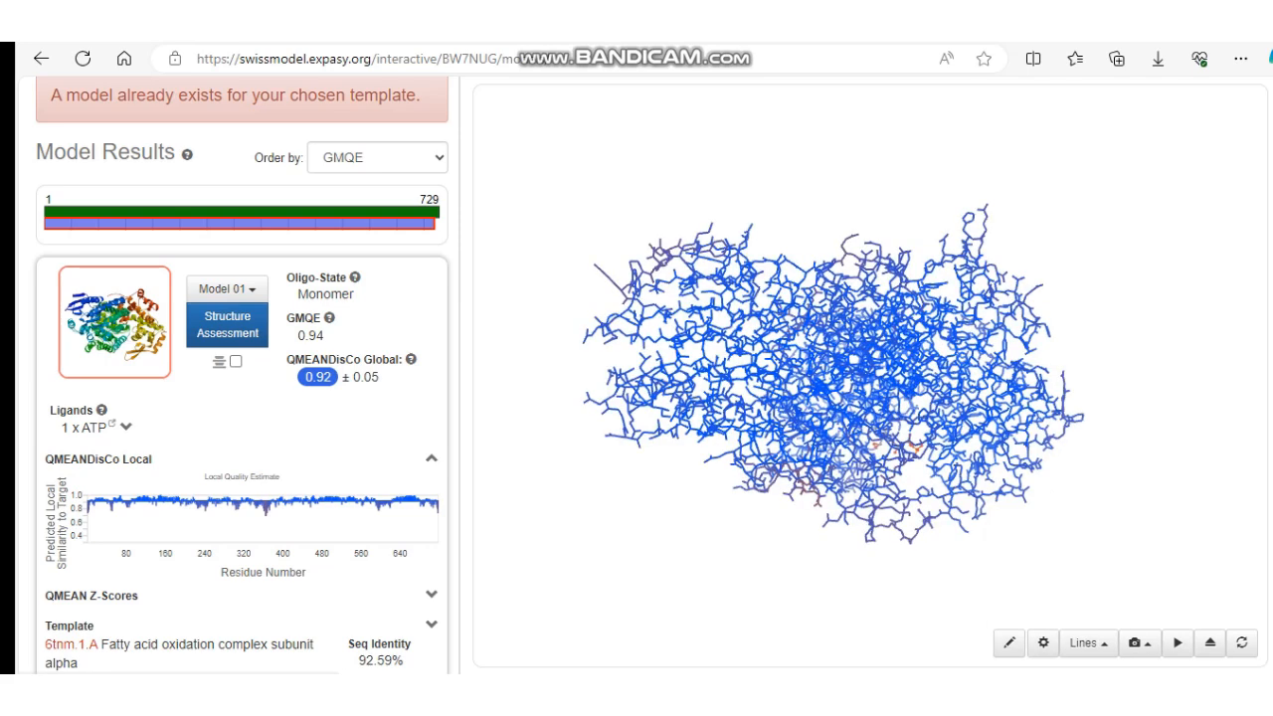
left_click(1089, 643)
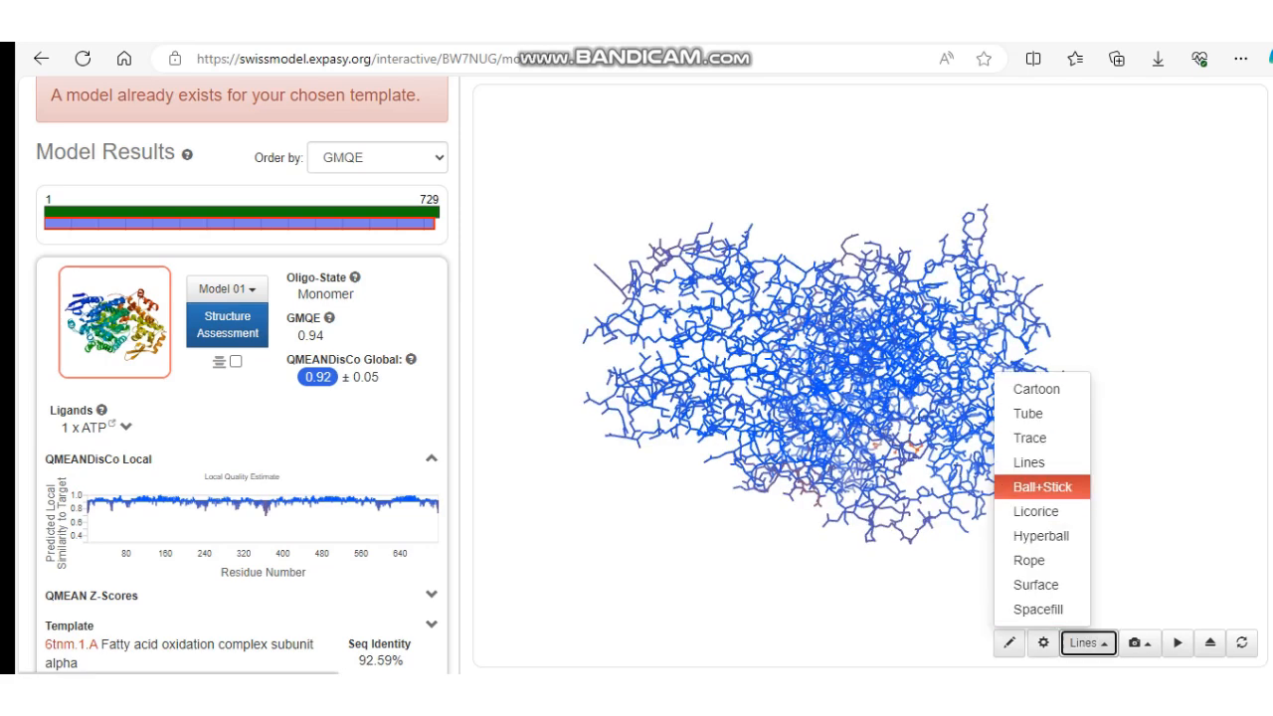
left_click(1042, 486)
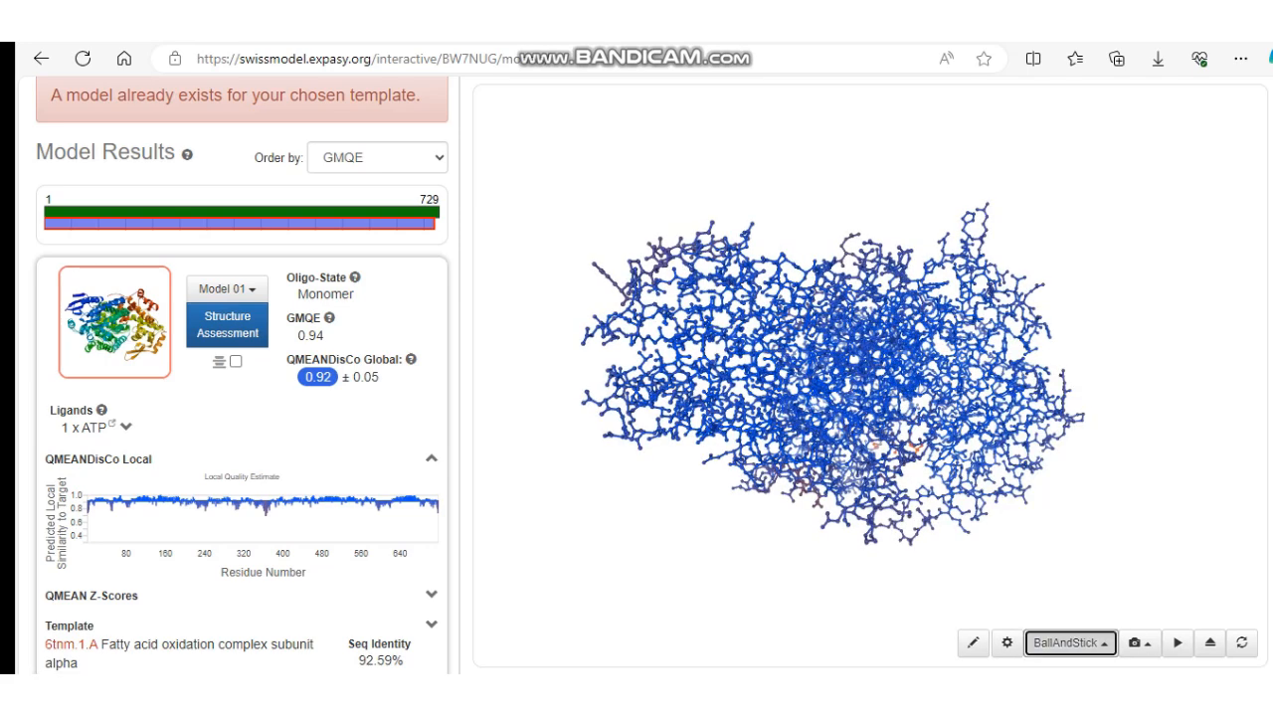
left_click(1070, 642)
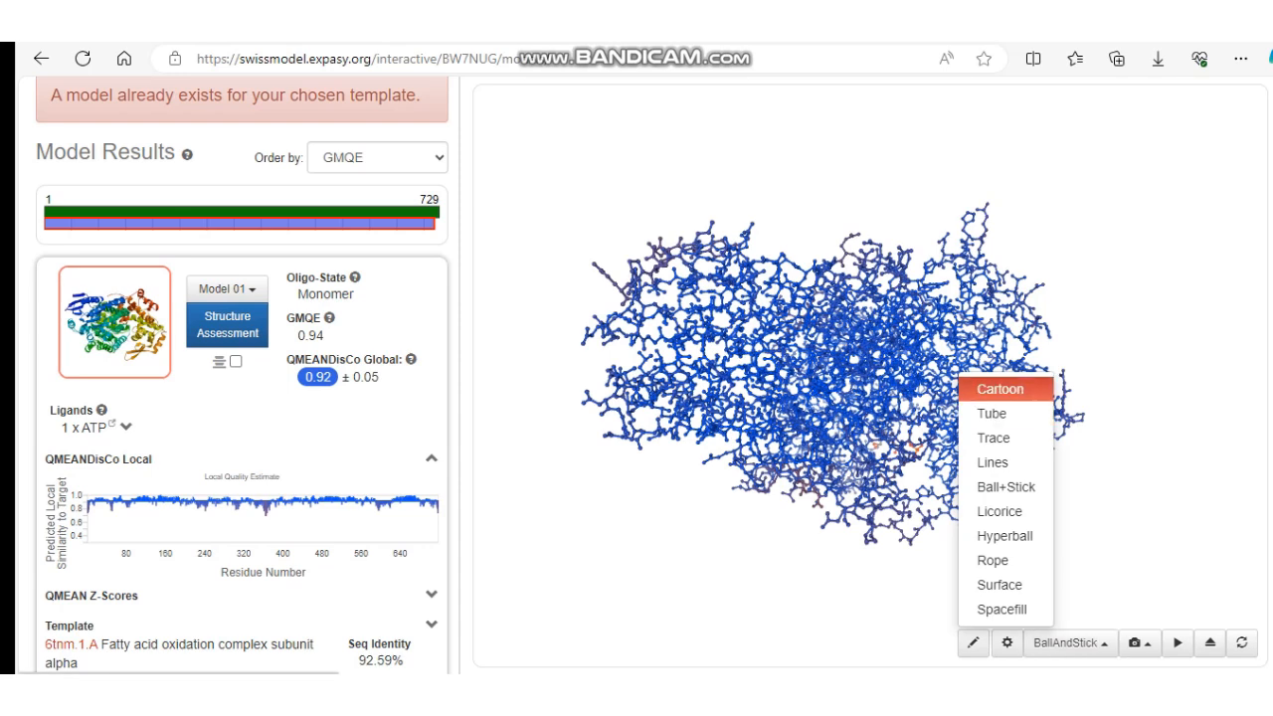
left_click(1002, 389)
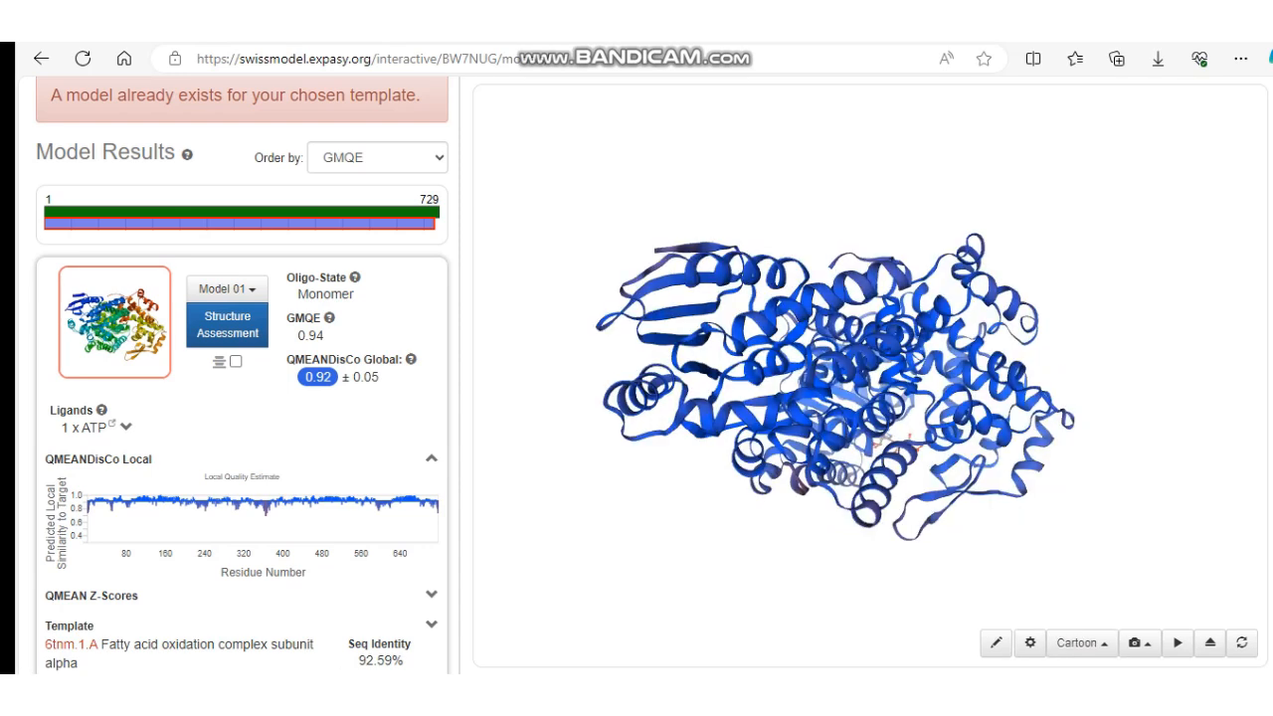
- Start the automatic rotation of the 3D protein model
scroll(241, 373, "down", 1)
scroll(241, 374, "up", 2)
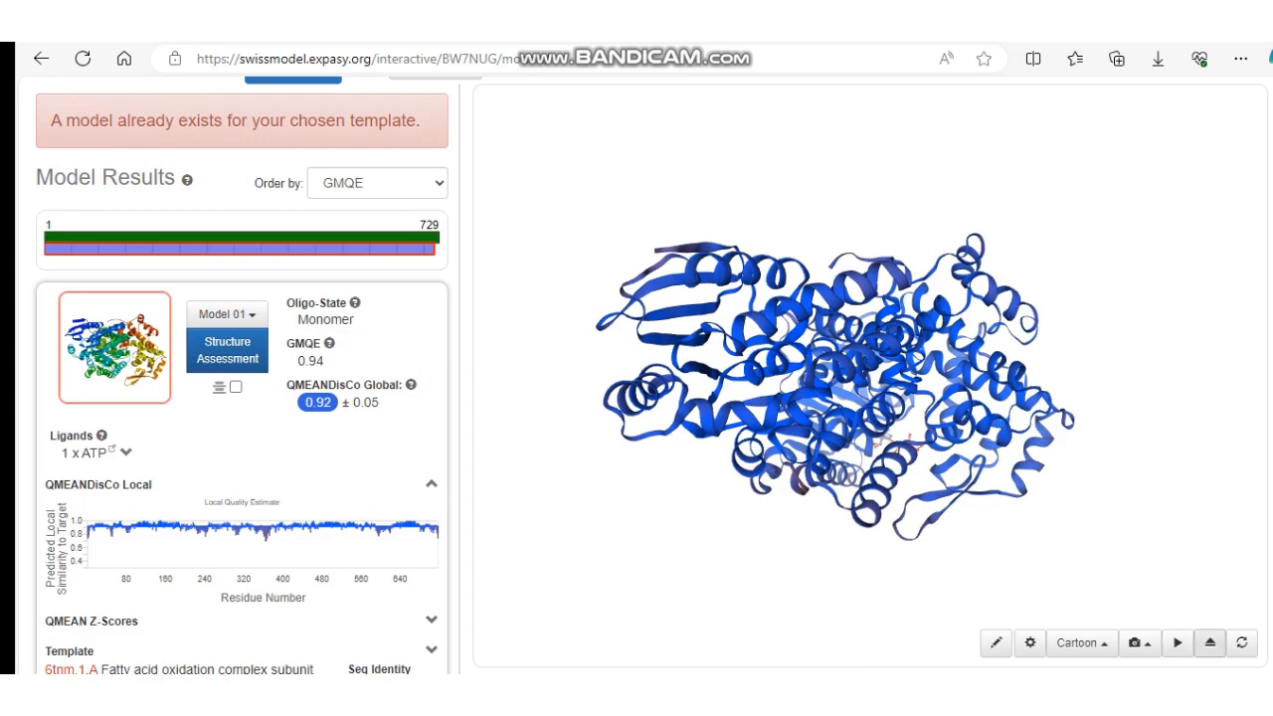
left_click(1177, 642)
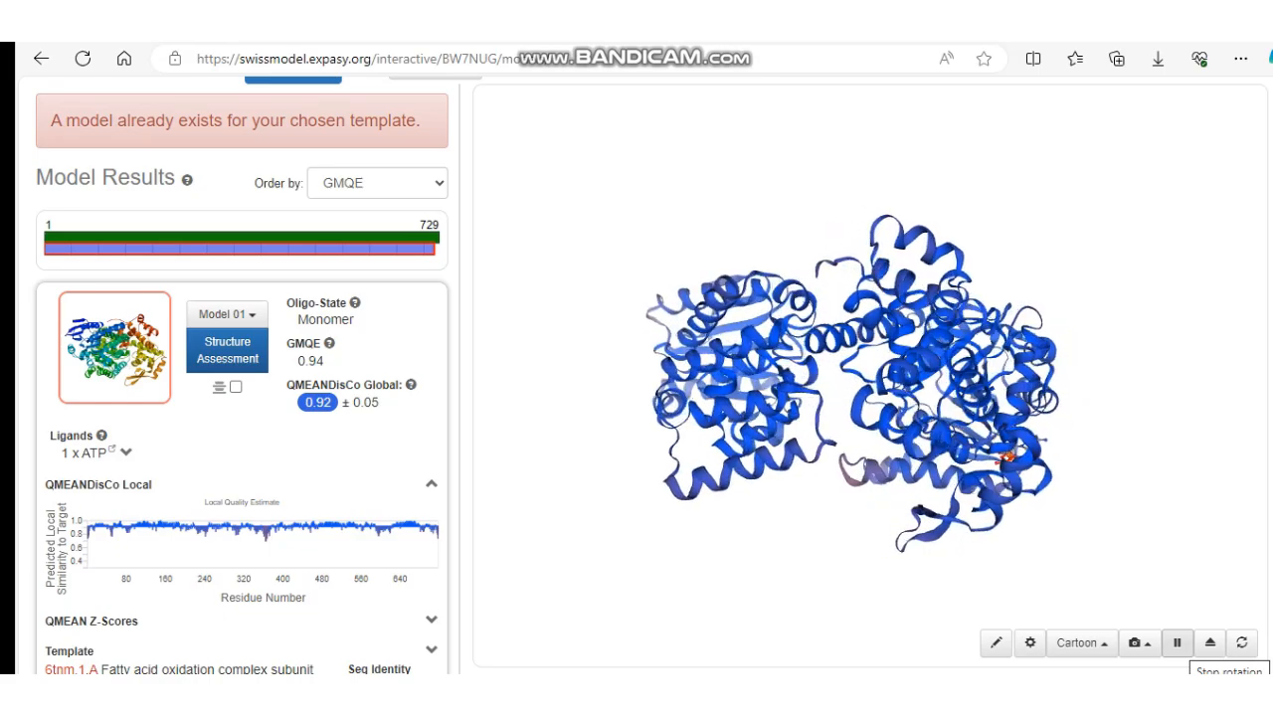
- Stop the automatic rotation of the 3D protein model
left_click(1177, 642)
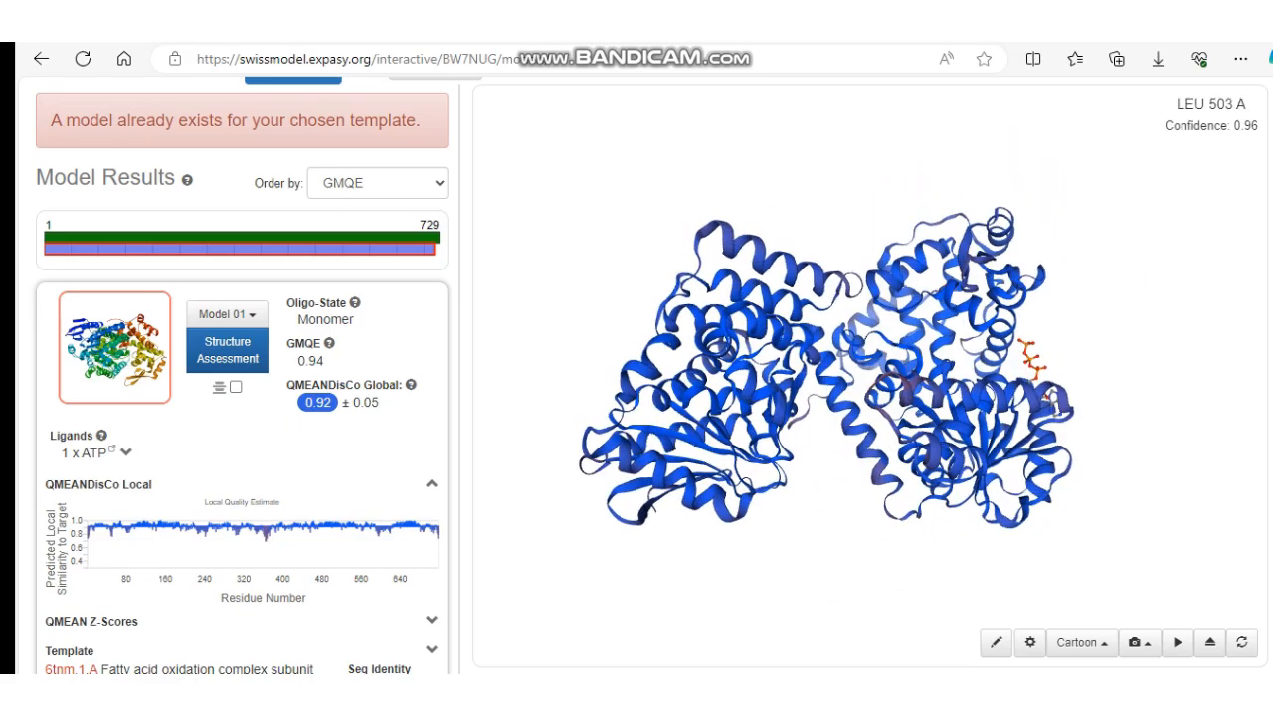
- Expand the QMEAN Z-Scores of Model 01, examine the enlarged comparison plot with PDB structures, close it and return to the project overview
scroll(242, 378, "down", 2)
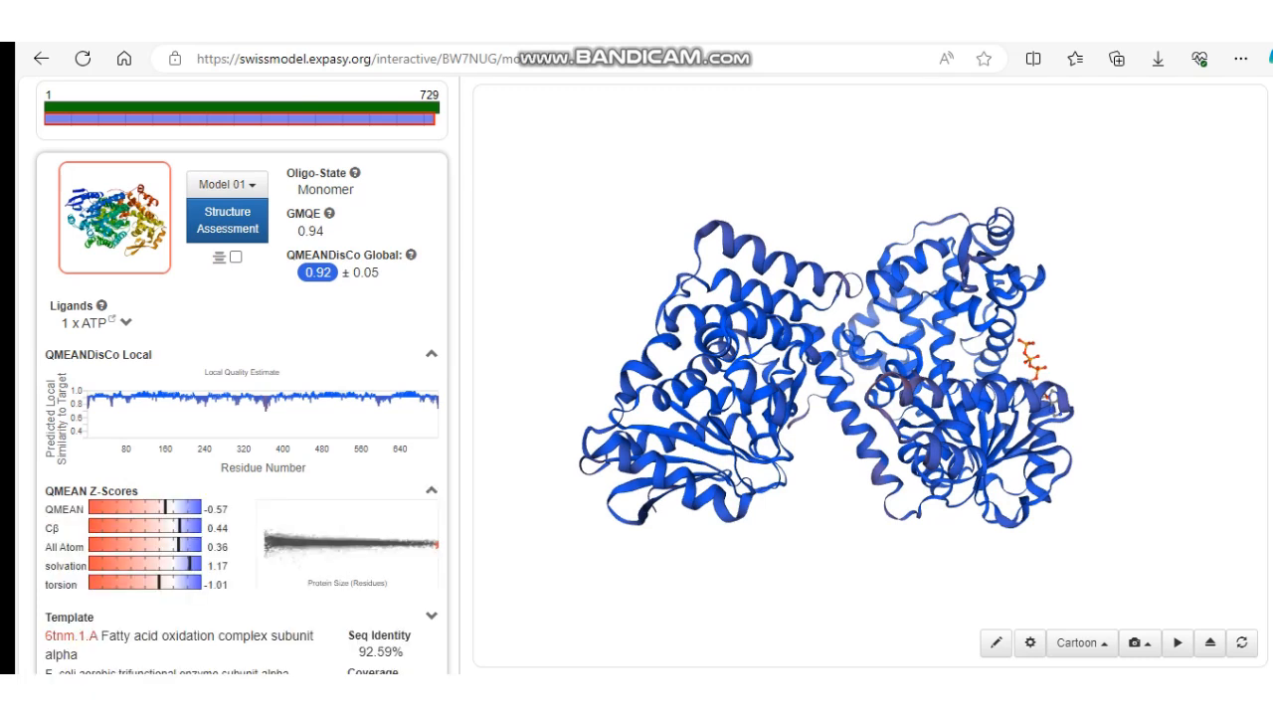
scroll(242, 378, "down", 1)
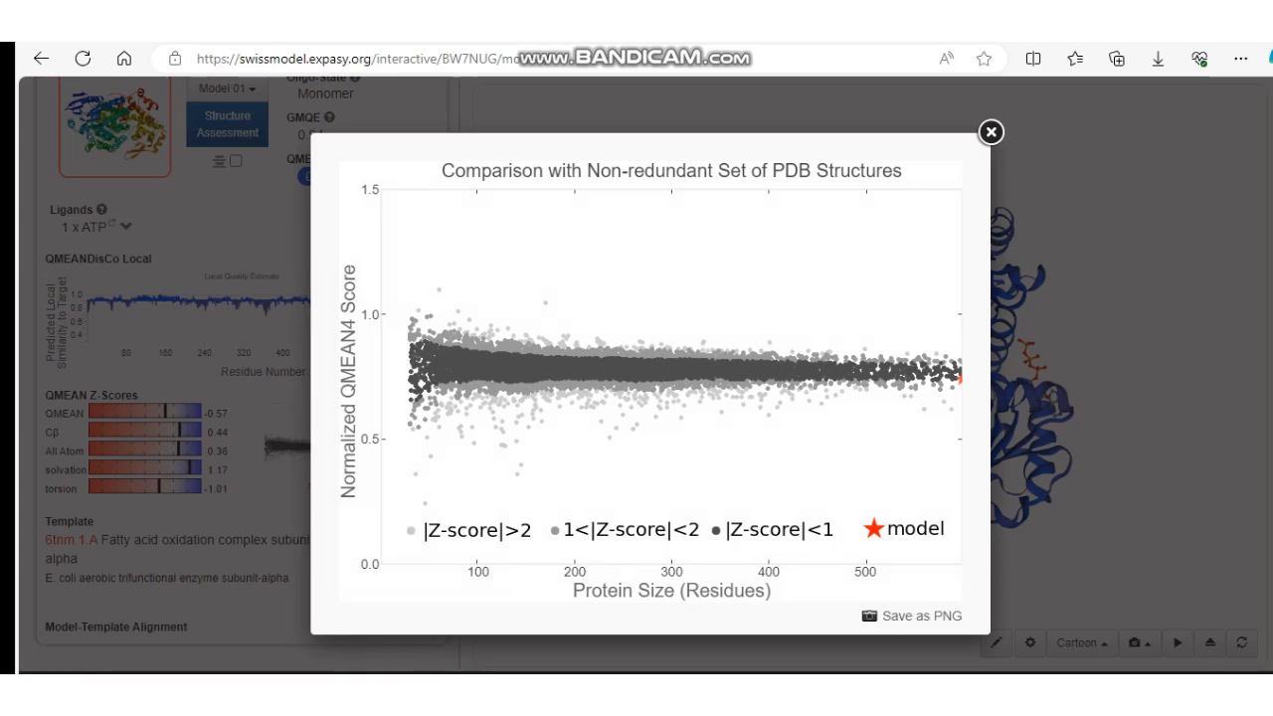
left_click(990, 132)
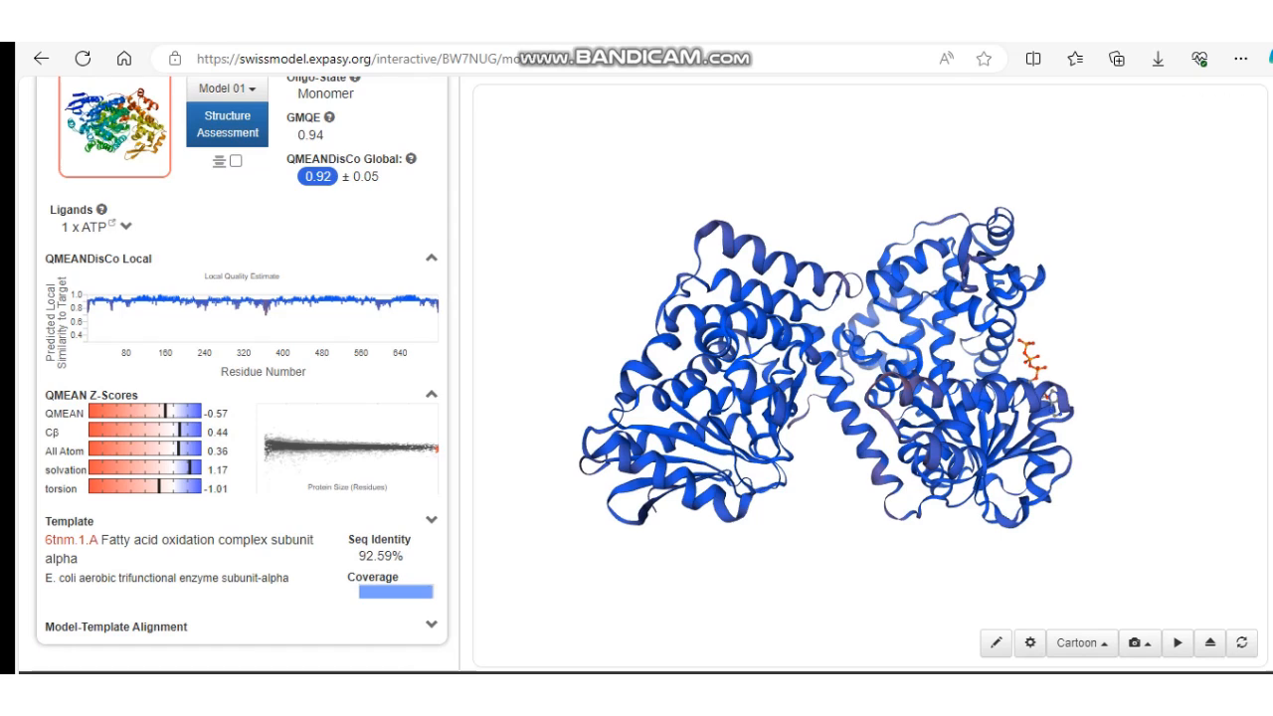
scroll(241, 368, "up", 2)
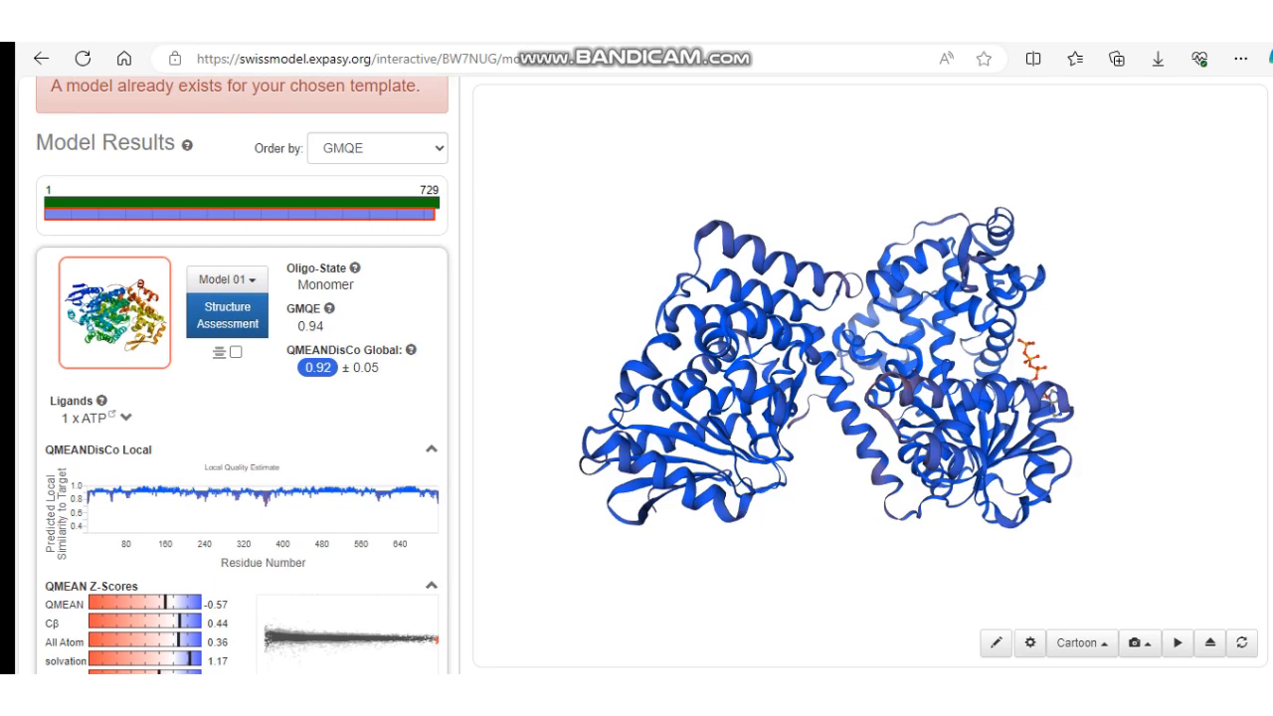
scroll(241, 368, "up", 2)
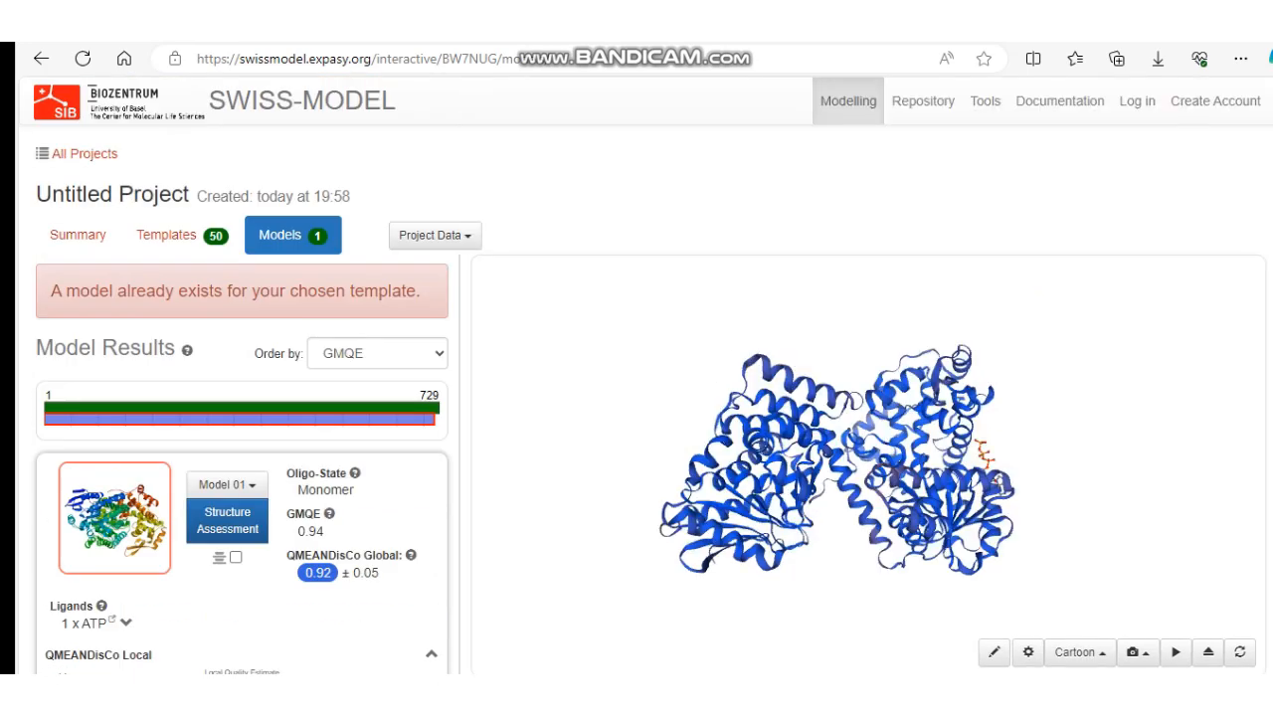